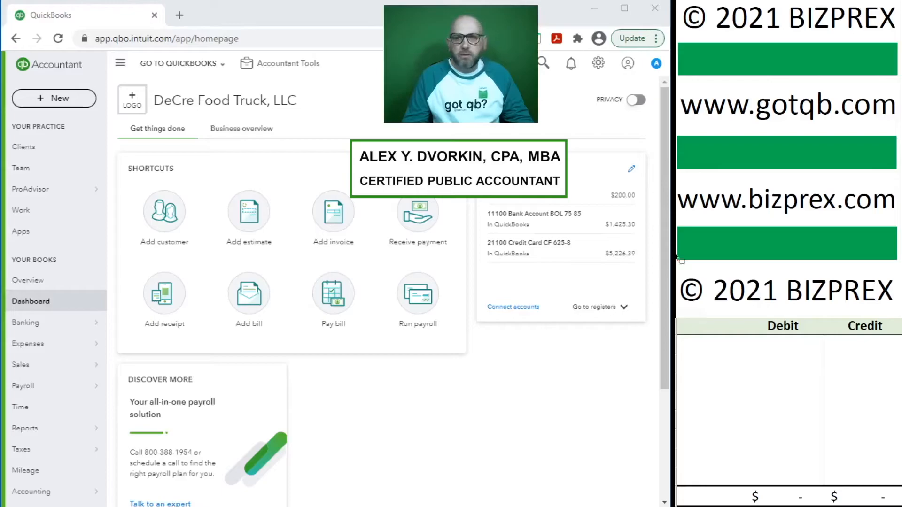
Step: Open the account reconciliation page and select the 21100 credit card account to reconcile
{"action": "scroll", "coordinate": [783, 137], "scroll_direction": "down", "scroll_amount": 10}
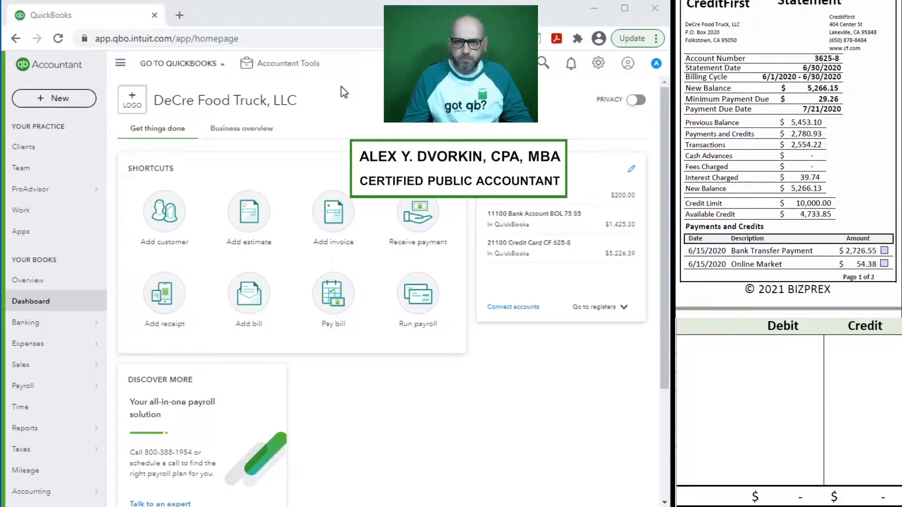
{"action": "left_click", "coordinate": [292, 63]}
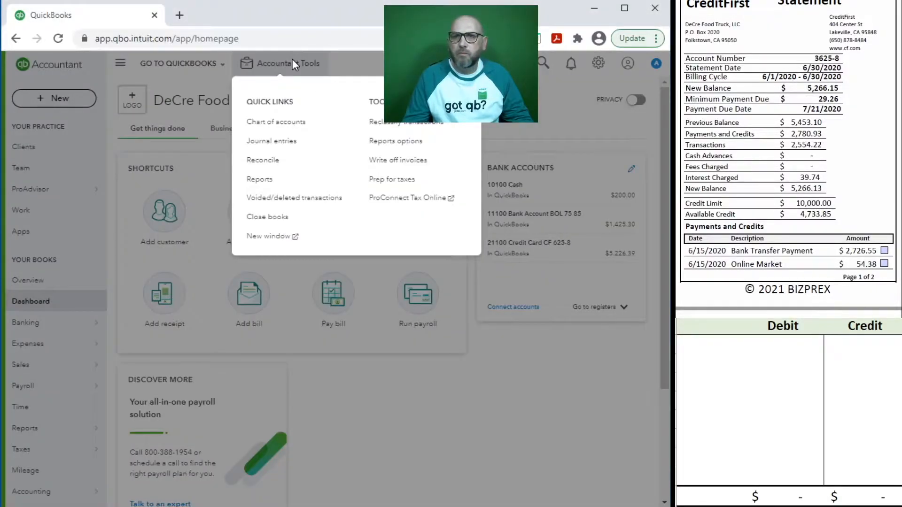
{"action": "left_click", "coordinate": [263, 161]}
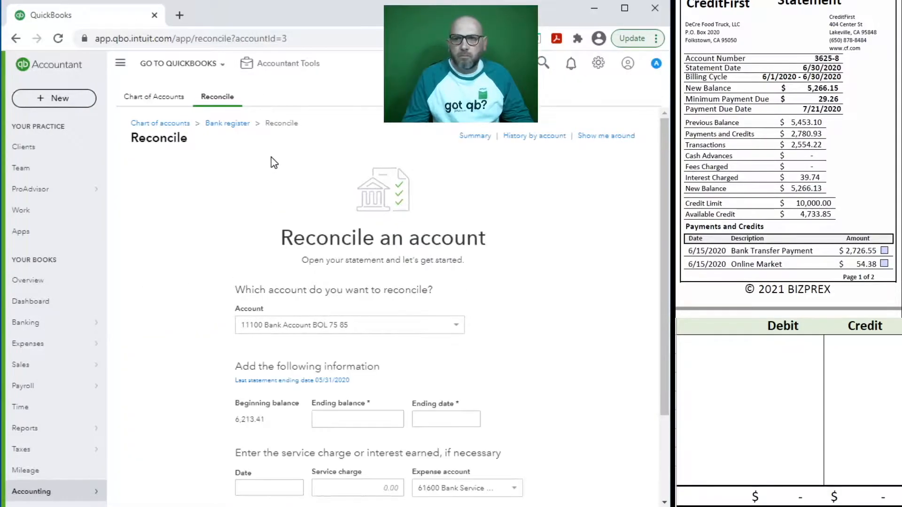
{"action": "left_click", "coordinate": [456, 332]}
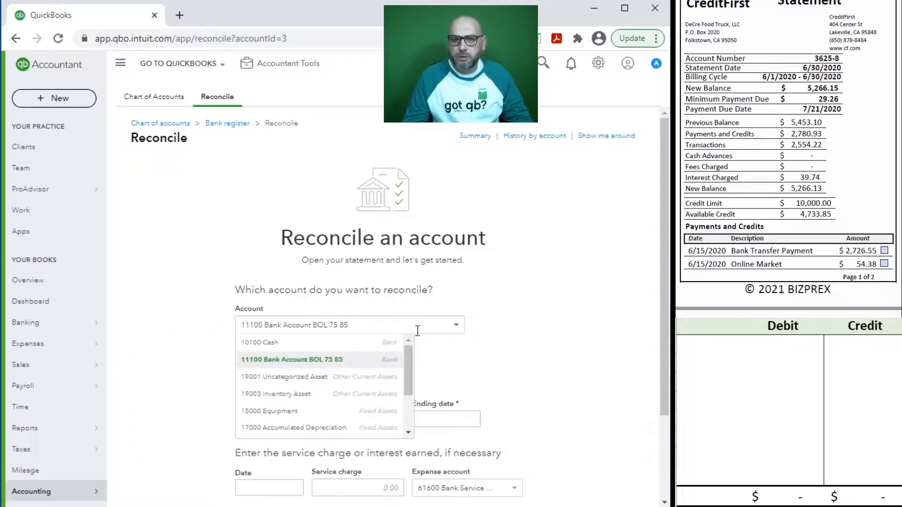
{"action": "scroll", "coordinate": [329, 385], "scroll_direction": "down", "scroll_amount": 3}
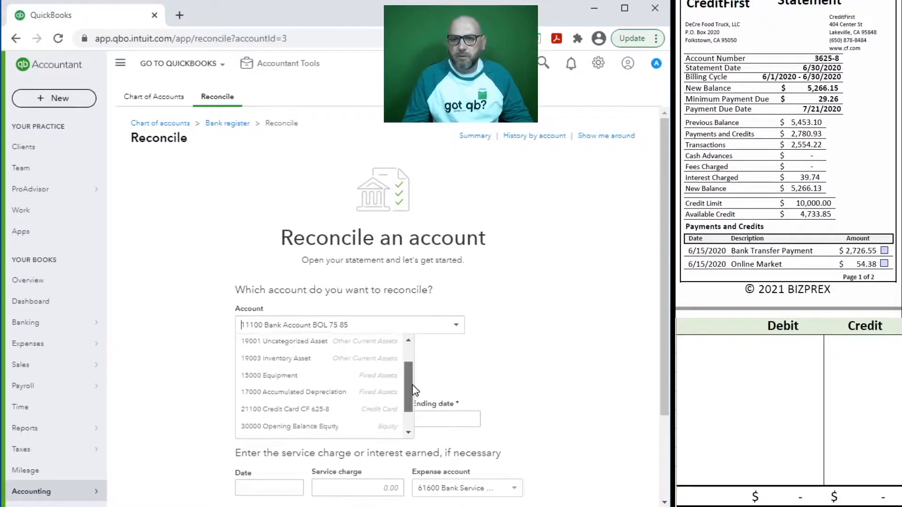
{"action": "left_click", "coordinate": [332, 412]}
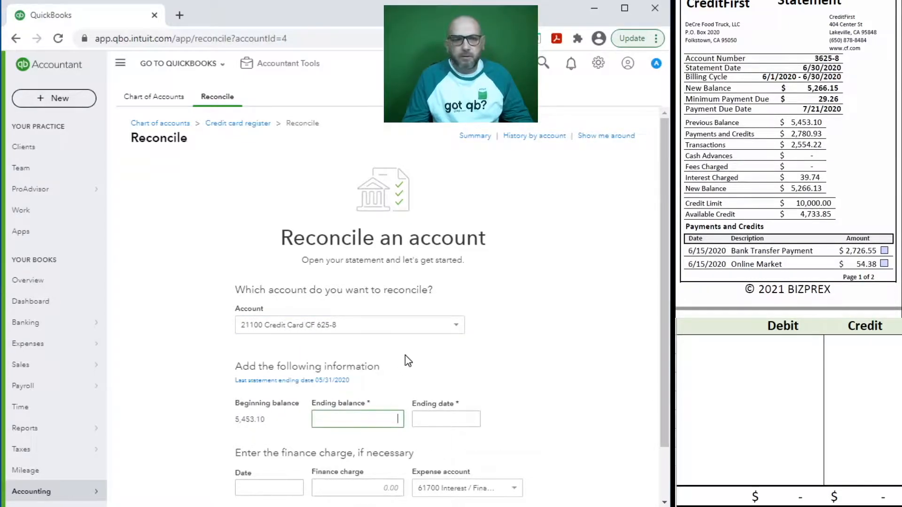
Step: Set the statement ending balance to 5,266.13 and the ending date to 06/30/2020
{"action": "scroll", "coordinate": [420, 342], "scroll_direction": "down", "scroll_amount": 1}
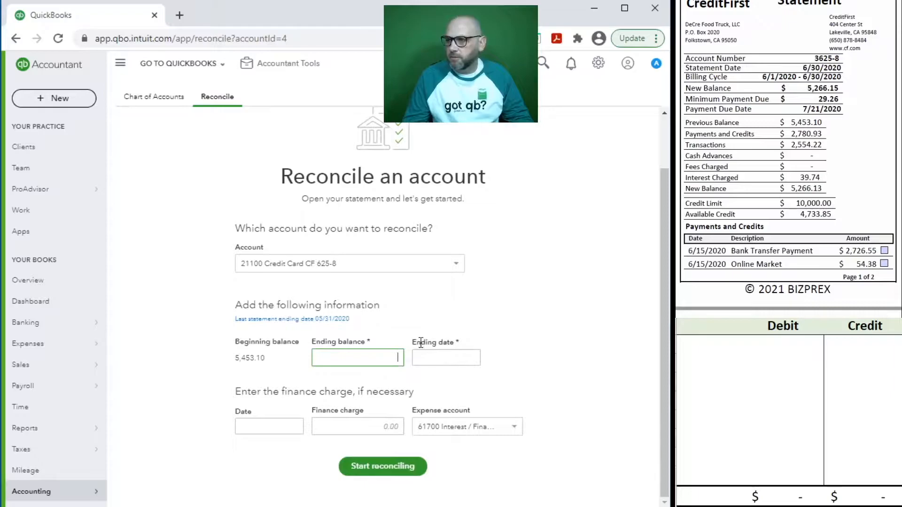
{"action": "type", "text": "266.13"}
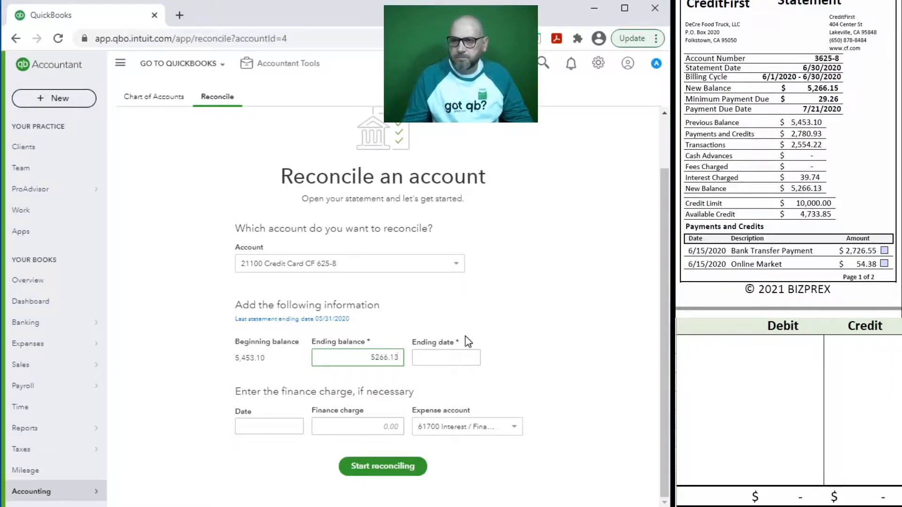
{"action": "left_click", "coordinate": [444, 361]}
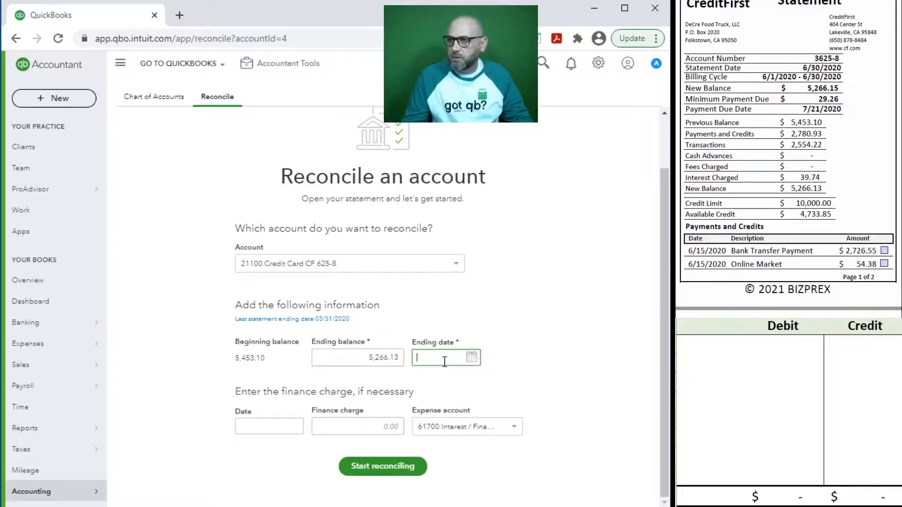
{"action": "type", "text": "6/30/2020"}
Step: Enter the statement's interest as a finance charge of 39.74 dated 06/30/2020
{"action": "left_click", "coordinate": [272, 425]}
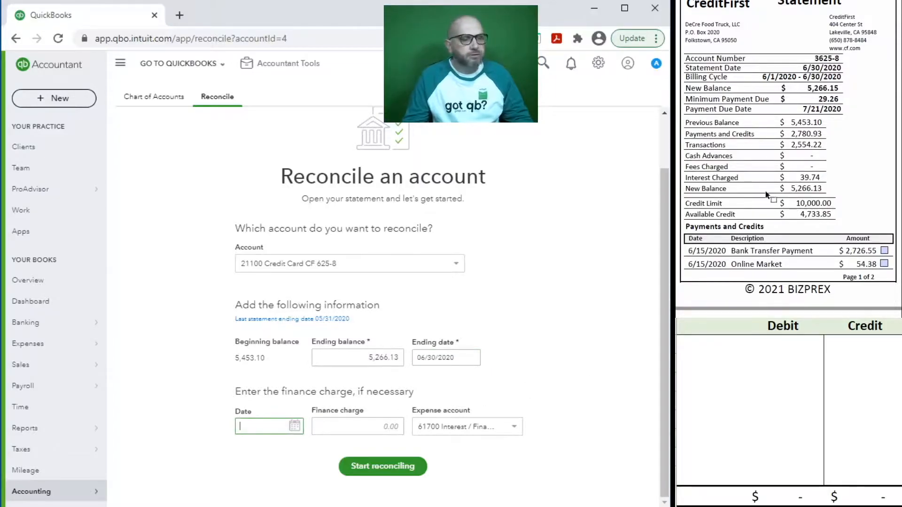
{"action": "scroll", "coordinate": [766, 194], "scroll_direction": "down", "scroll_amount": 10}
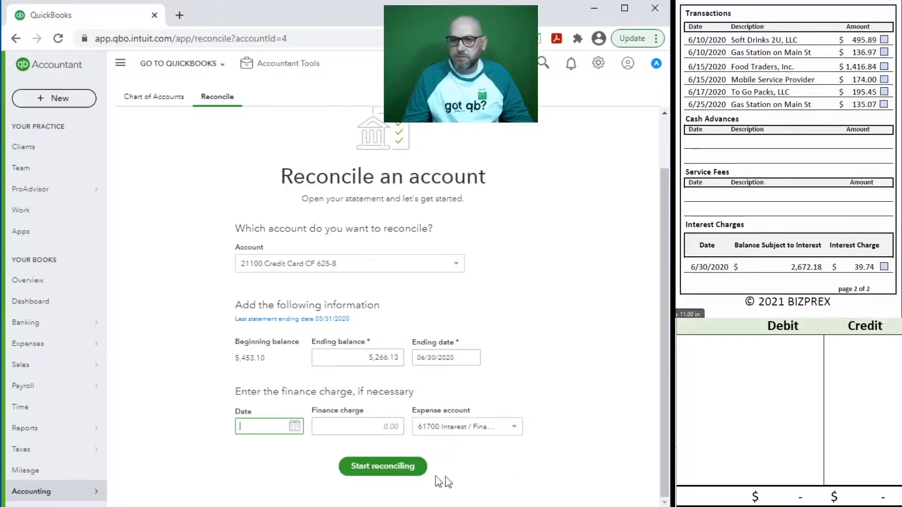
{"action": "type", "text": "30/2020"}
{"action": "key", "text": "Tab"}
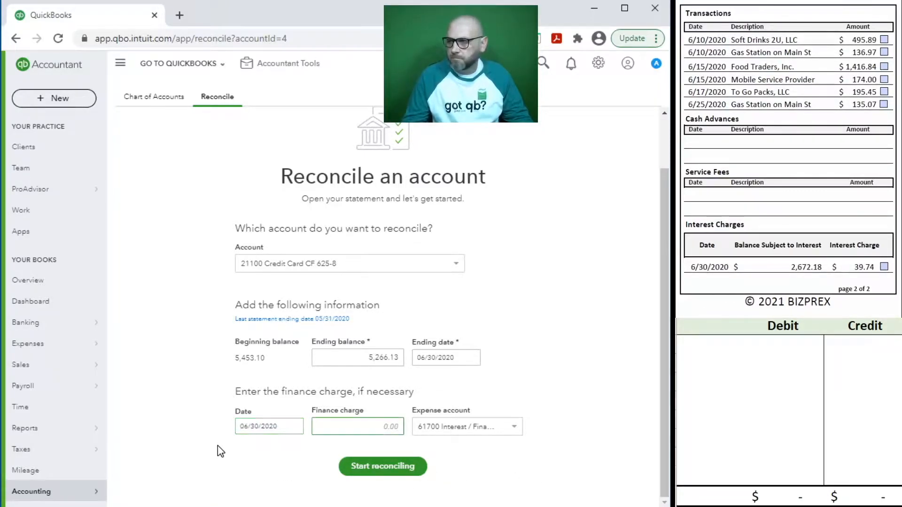
{"action": "type", "text": "39.74"}
{"action": "key", "text": "Tab"}
Step: Record a 39.74 debit to account 61700 in the first row of the debit and credit worksheet
{"action": "left_click", "coordinate": [735, 374]}
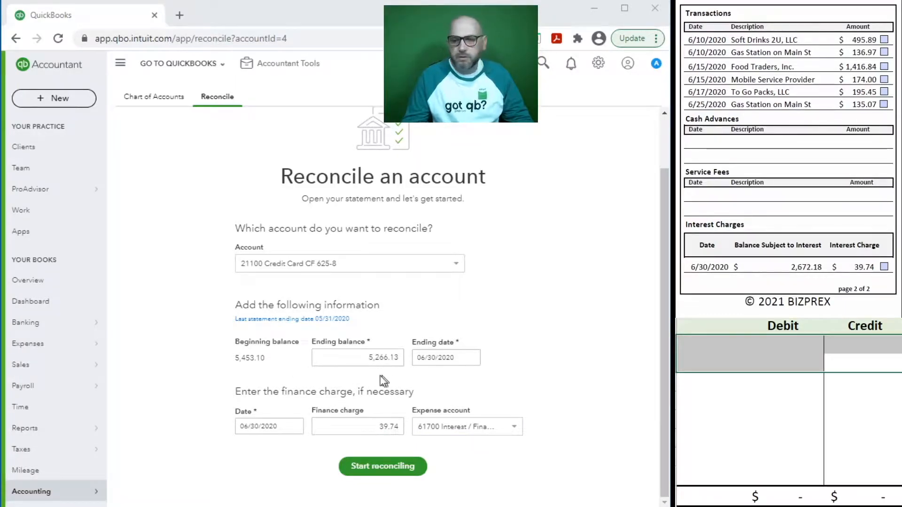
{"action": "left_click", "coordinate": [797, 359]}
{"action": "left_click", "coordinate": [700, 349]}
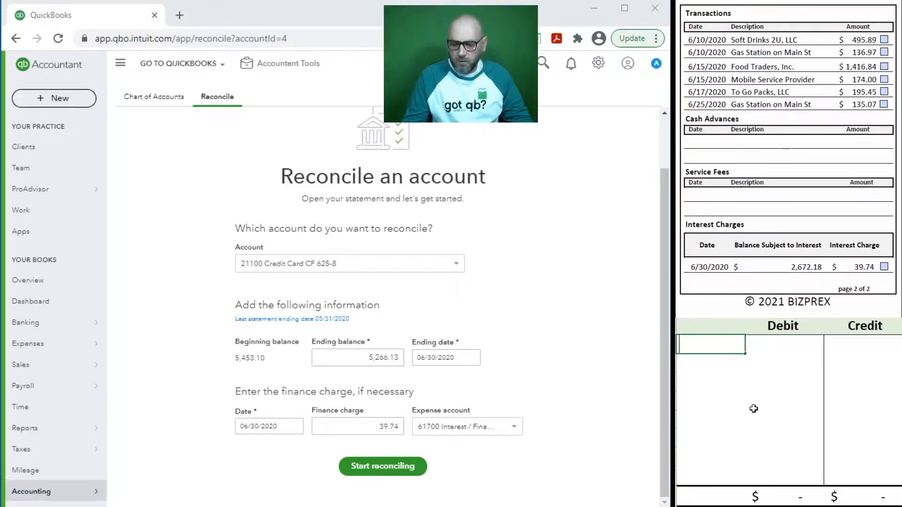
{"action": "type", "text": "61700"}
{"action": "key", "text": "Tab"}
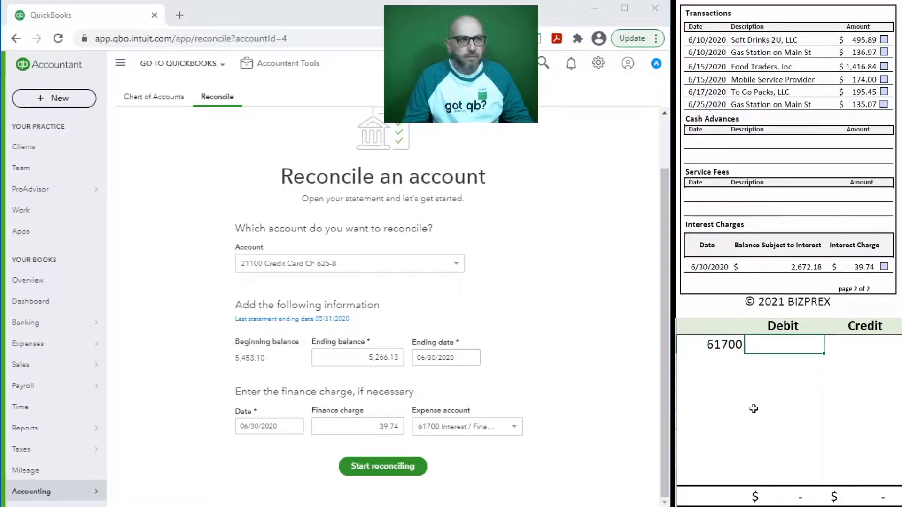
{"action": "type", "text": "39.74"}
{"action": "key", "text": "Return"}
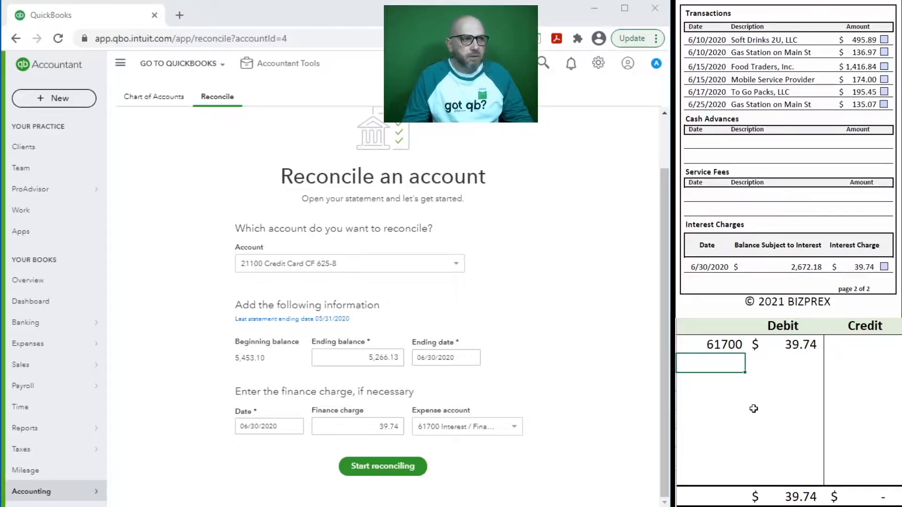
Step: Record a 39.74 credit to account 21100 in the second row of the debit and credit worksheet
{"action": "type", "text": "211"}
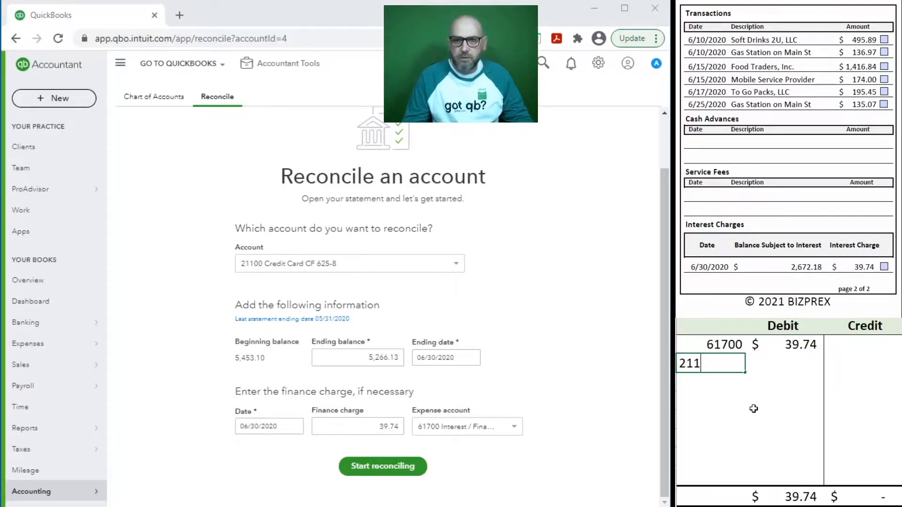
{"action": "type", "text": "00"}
{"action": "key", "text": "Tab"}
{"action": "key", "text": "Tab"}
{"action": "type", "text": "39.74"}
{"action": "key", "text": "Return"}
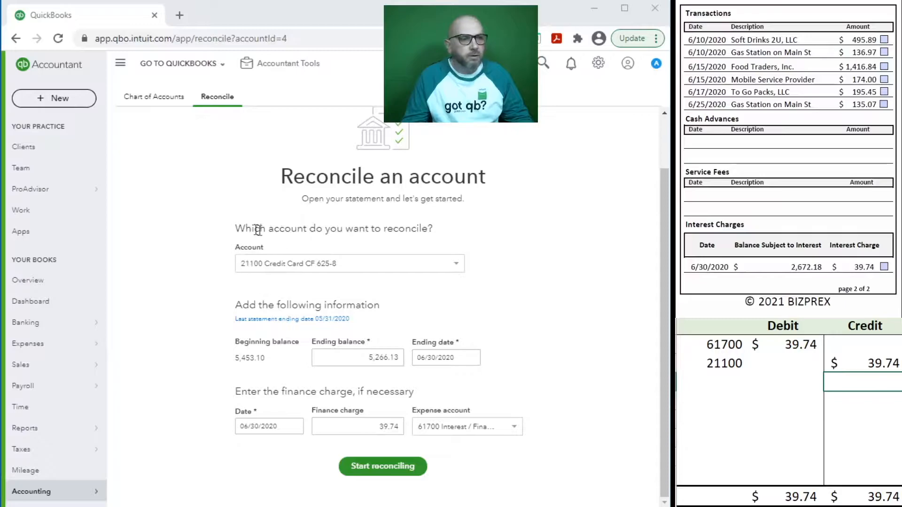
Step: Start the credit card reconciliation and clear both entries from the debit and credit worksheet
{"action": "left_click", "coordinate": [381, 468]}
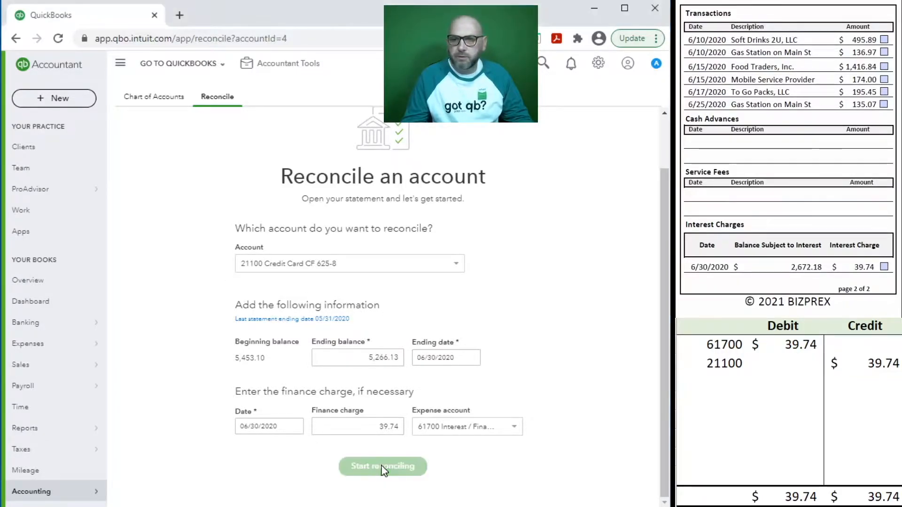
{"action": "left_click_drag", "start_coordinate": [852, 363], "coordinate": [831, 361]}
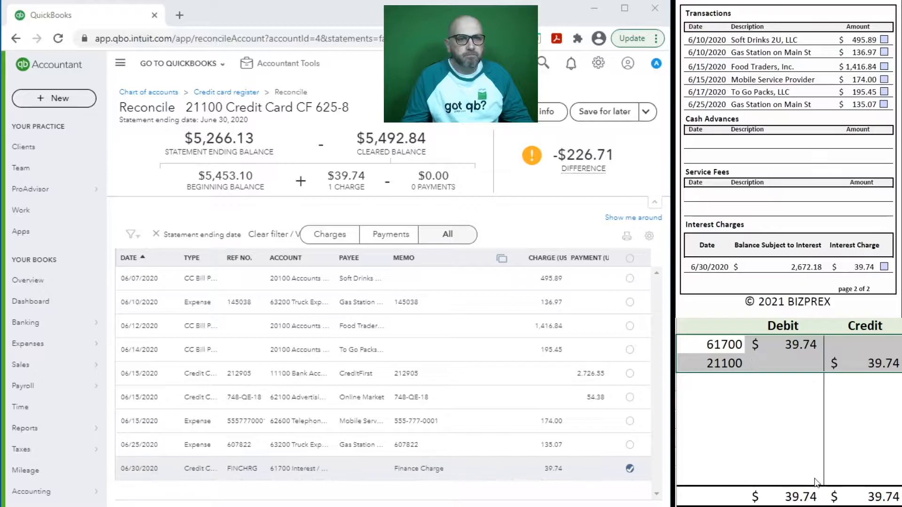
{"action": "key", "text": "Delete"}
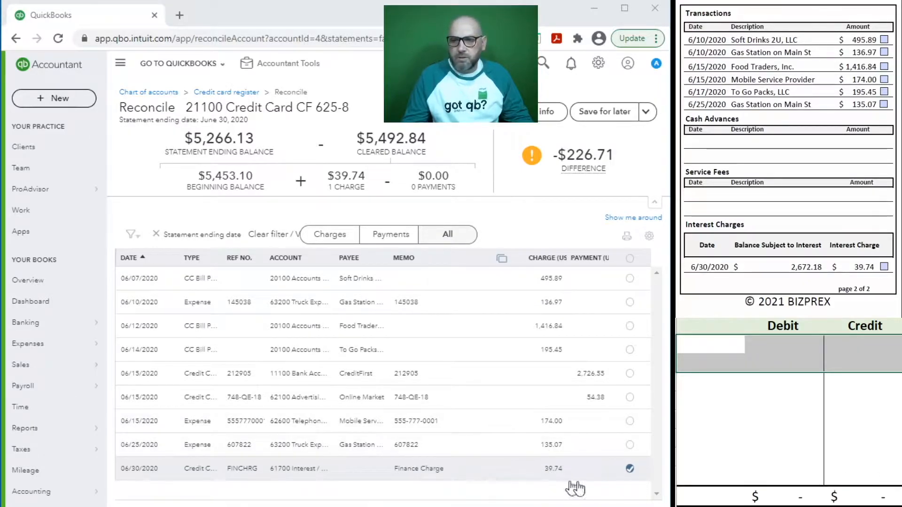
Step: Check off the statement's interest charge, and clear the 6/25 Gas Station, Mobile Service Provider and To Go Packs charges on both the statement and reconciliation list
{"action": "left_click", "coordinate": [884, 266]}
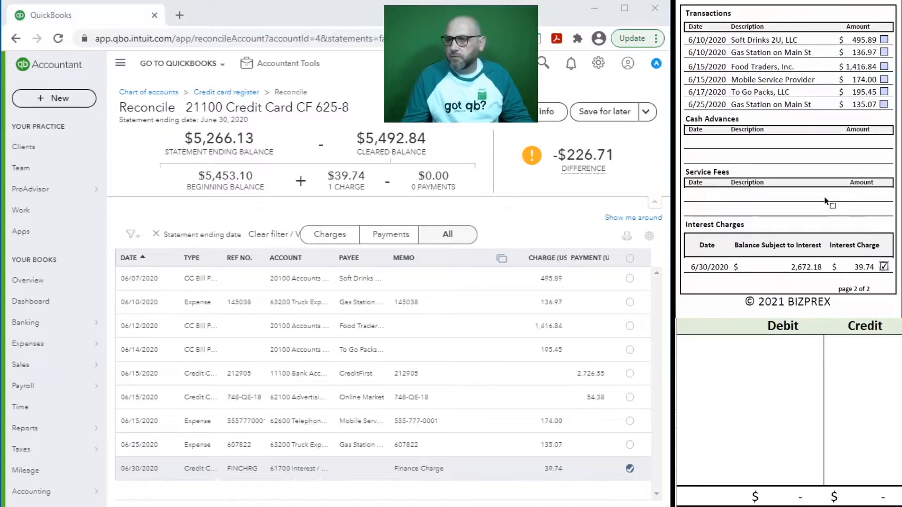
{"action": "left_click", "coordinate": [882, 104]}
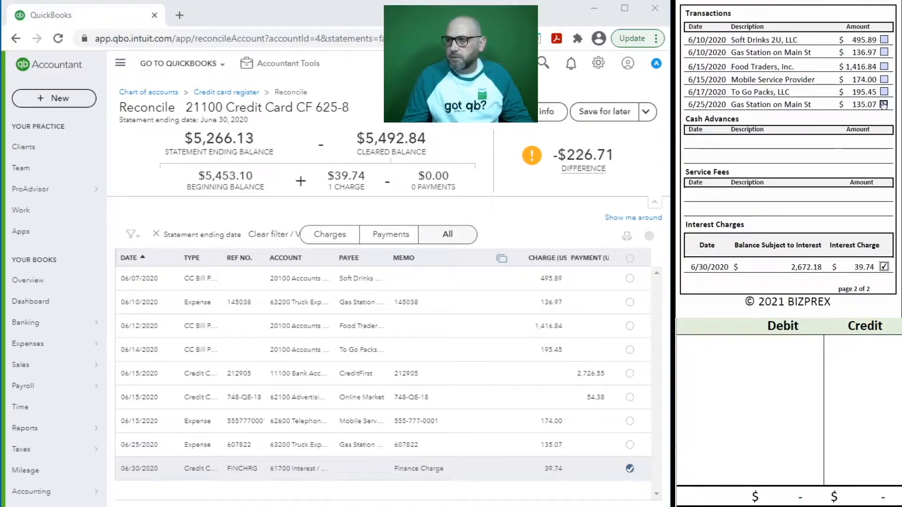
{"action": "left_click", "coordinate": [630, 446]}
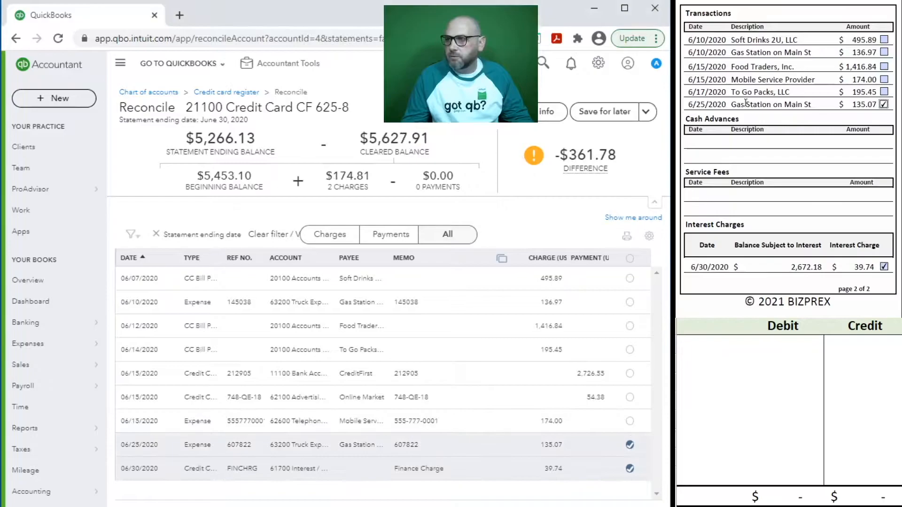
{"action": "left_click", "coordinate": [629, 421]}
{"action": "left_click", "coordinate": [884, 92]}
{"action": "left_click", "coordinate": [630, 349]}
Step: Check off the Food Traders, 6/10 Gas Station and Soft Drinks charges on the statement and clear them in the reconciliation list
{"action": "left_click", "coordinate": [884, 66]}
{"action": "left_click", "coordinate": [629, 326]}
{"action": "left_click", "coordinate": [884, 53]}
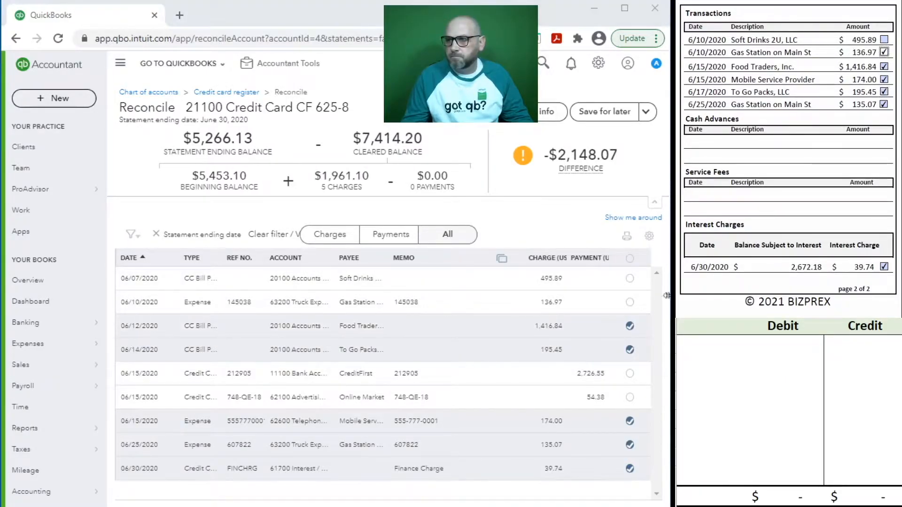
{"action": "left_click", "coordinate": [629, 302]}
{"action": "left_click", "coordinate": [885, 40]}
{"action": "left_click", "coordinate": [630, 279]}
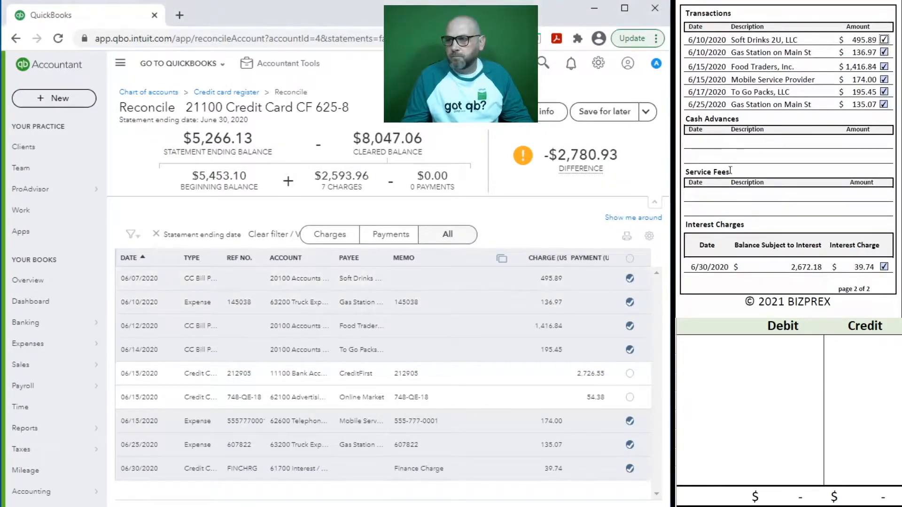
Step: Check off the 2,726.55 bank transfer payment and 54.38 Online Market credit on the statement and clear both in the reconciliation list
{"action": "scroll", "coordinate": [772, 169], "scroll_direction": "up", "scroll_amount": 10}
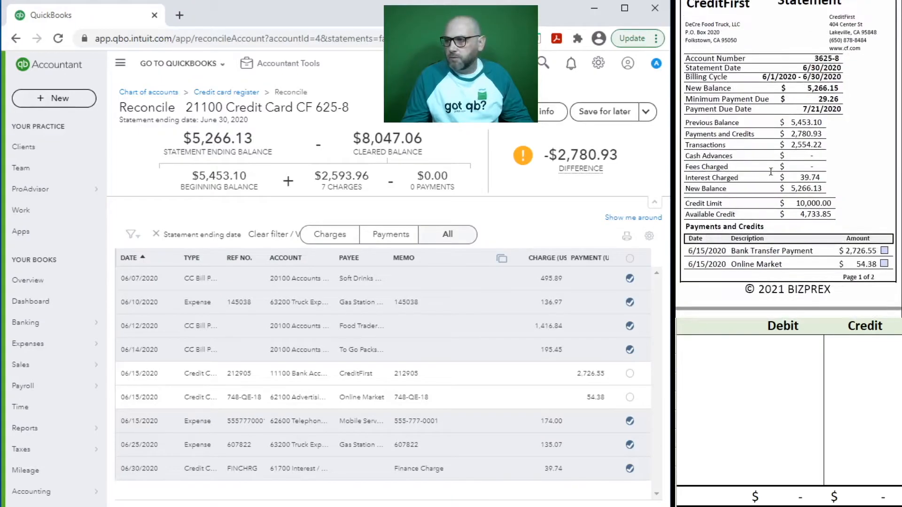
{"action": "left_click", "coordinate": [884, 275]}
{"action": "left_click", "coordinate": [629, 373]}
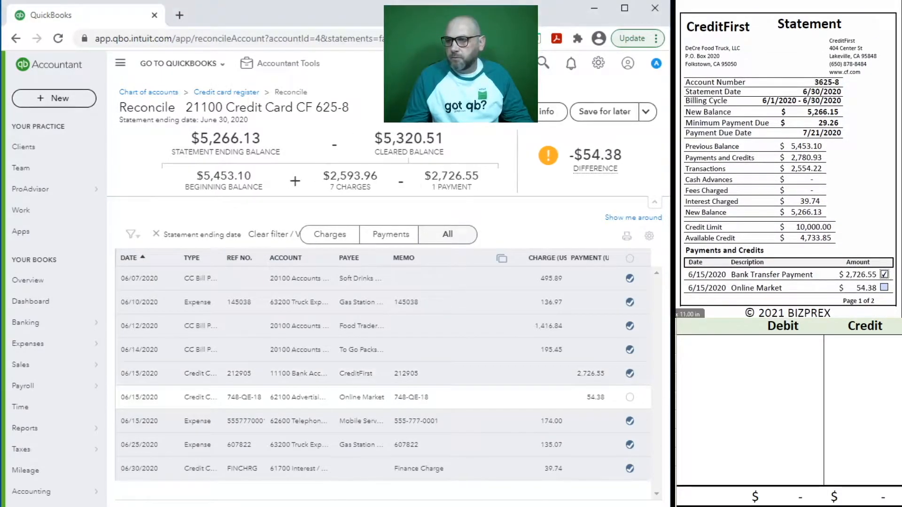
{"action": "left_click", "coordinate": [884, 287]}
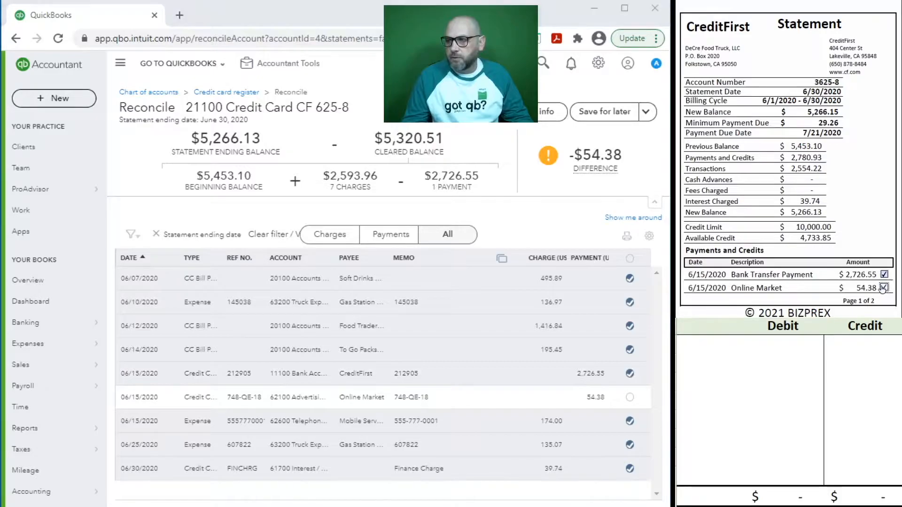
{"action": "left_click", "coordinate": [632, 398]}
Step: Finish the credit card reconciliation and close the bill payment options without choosing any
{"action": "mouse_move", "coordinate": [589, 166]}
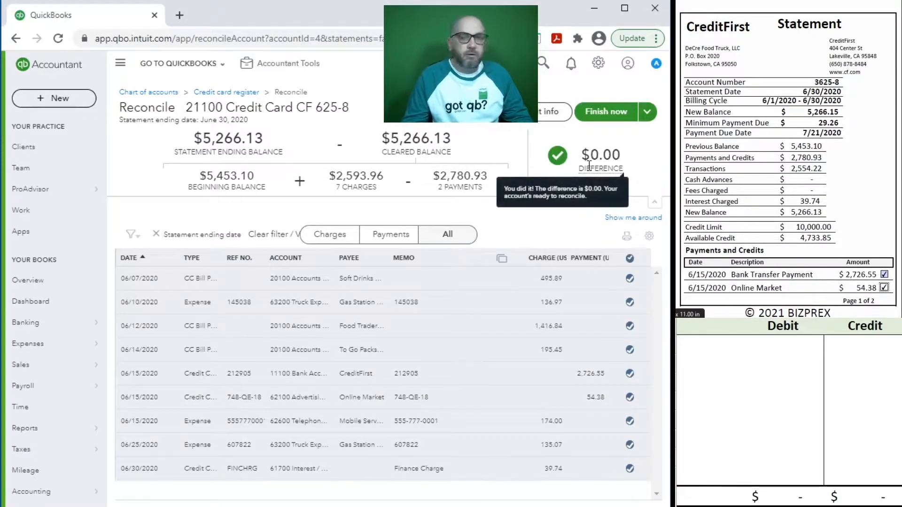
{"action": "left_click", "coordinate": [608, 115]}
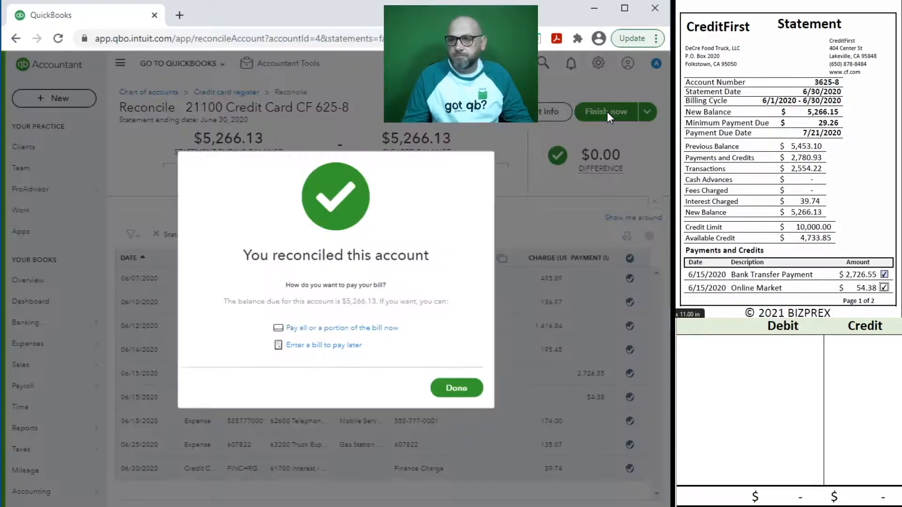
{"action": "left_click", "coordinate": [456, 389]}
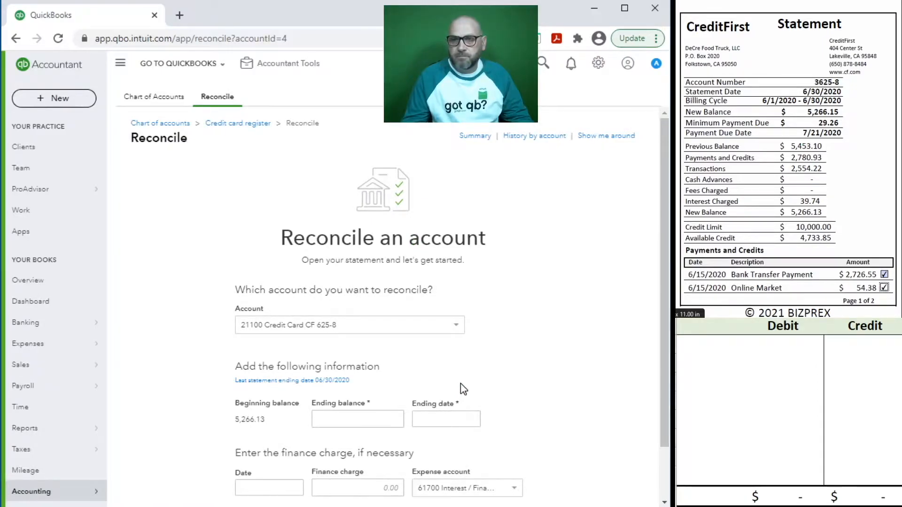
Step: Open the credit card's 06/30/2020 reconciliation report from the reconciliation summary and examine its balances and cleared transactions
{"action": "left_click", "coordinate": [473, 137]}
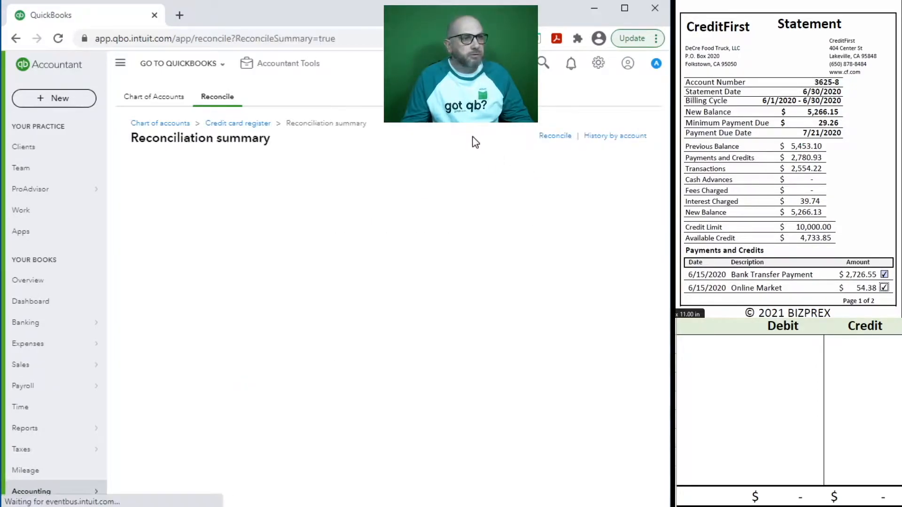
{"action": "left_click", "coordinate": [225, 249]}
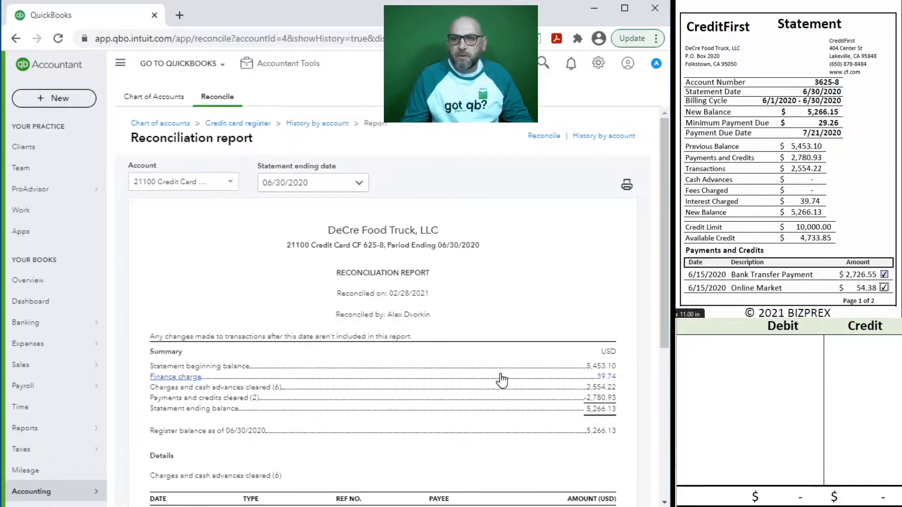
{"action": "scroll", "coordinate": [501, 381], "scroll_direction": "down", "scroll_amount": 3}
{"action": "scroll", "coordinate": [569, 336], "scroll_direction": "down", "scroll_amount": 2}
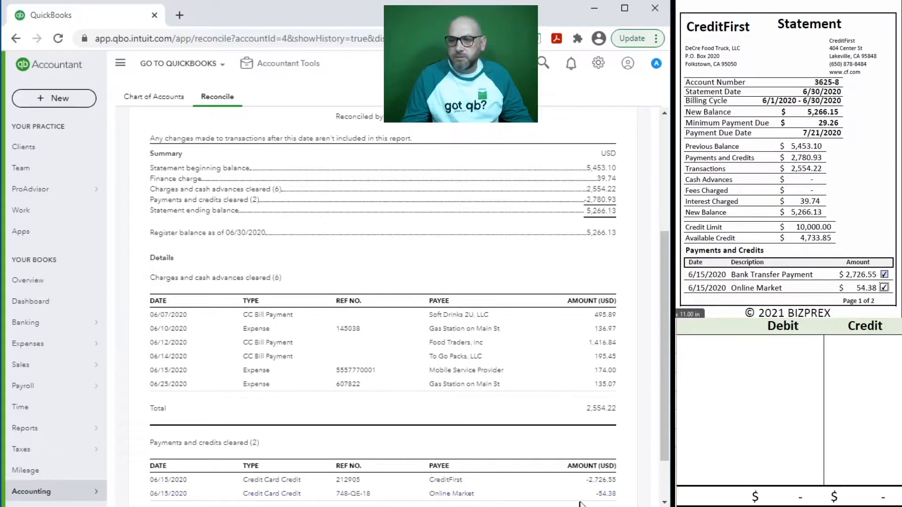
Step: Compare the credit card statement's second page with the reconciliation report, and return to the company dashboard
{"action": "scroll", "coordinate": [784, 165], "scroll_direction": "down", "scroll_amount": 10}
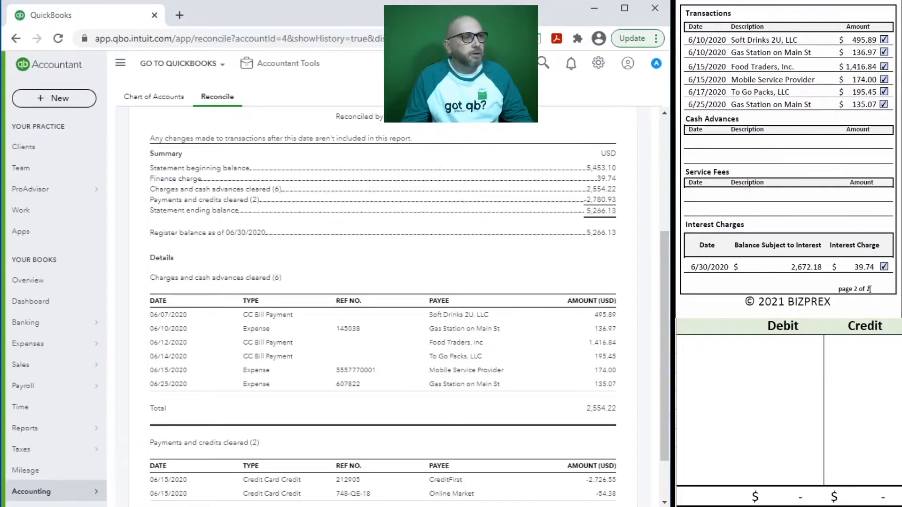
{"action": "scroll", "coordinate": [543, 226], "scroll_direction": "up", "scroll_amount": 5}
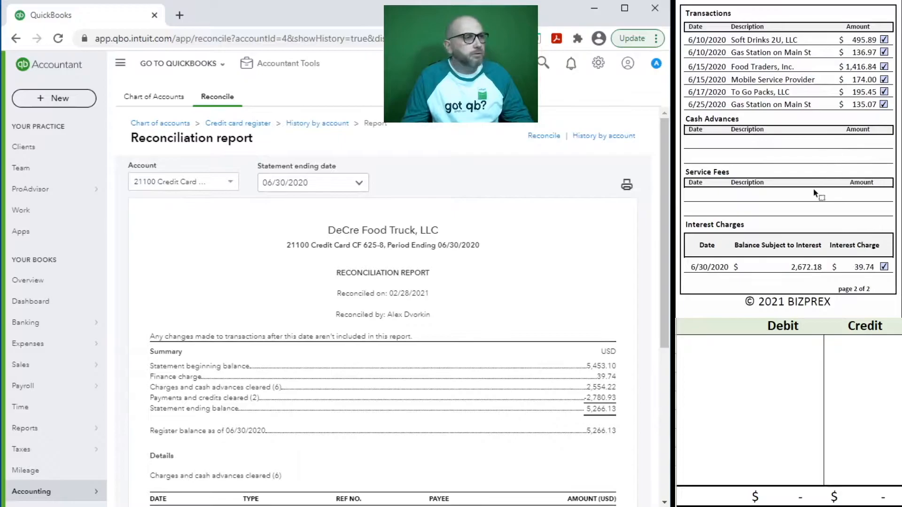
{"action": "scroll", "coordinate": [825, 166], "scroll_direction": "down", "scroll_amount": 5}
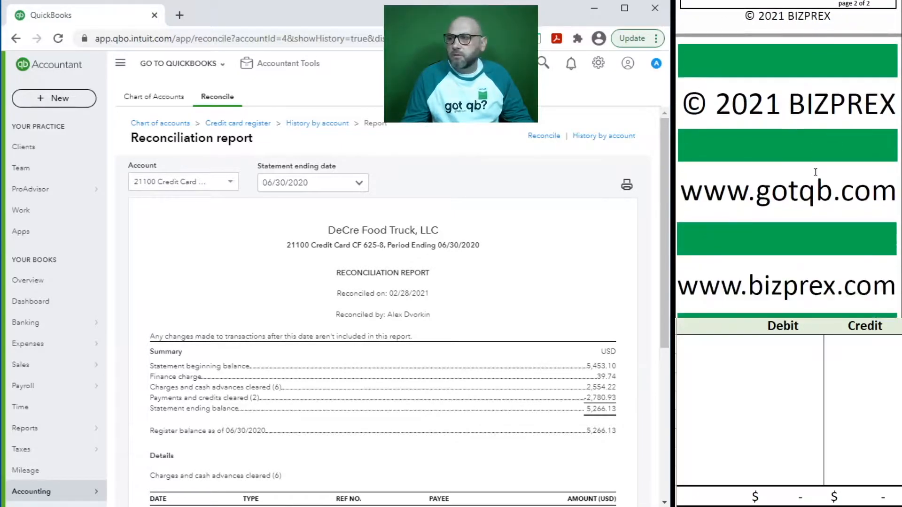
{"action": "scroll", "coordinate": [816, 175], "scroll_direction": "down", "scroll_amount": 1}
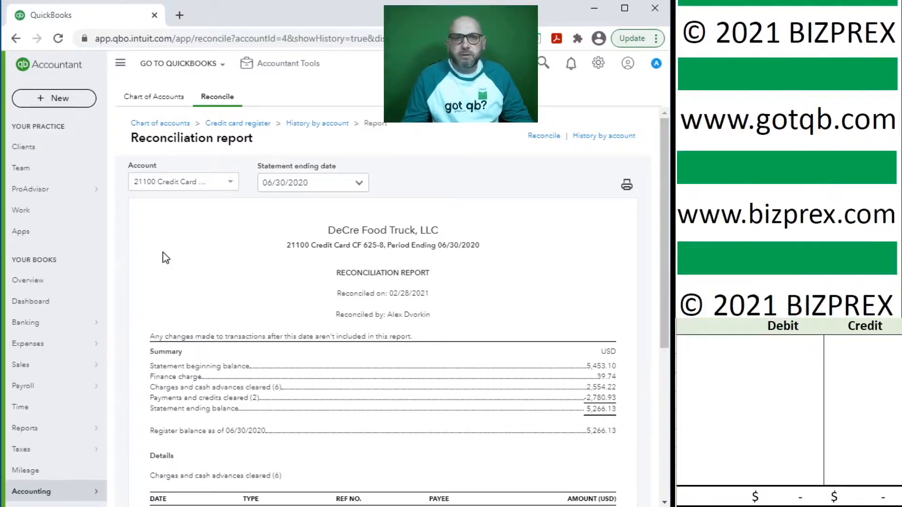
{"action": "left_click", "coordinate": [54, 302]}
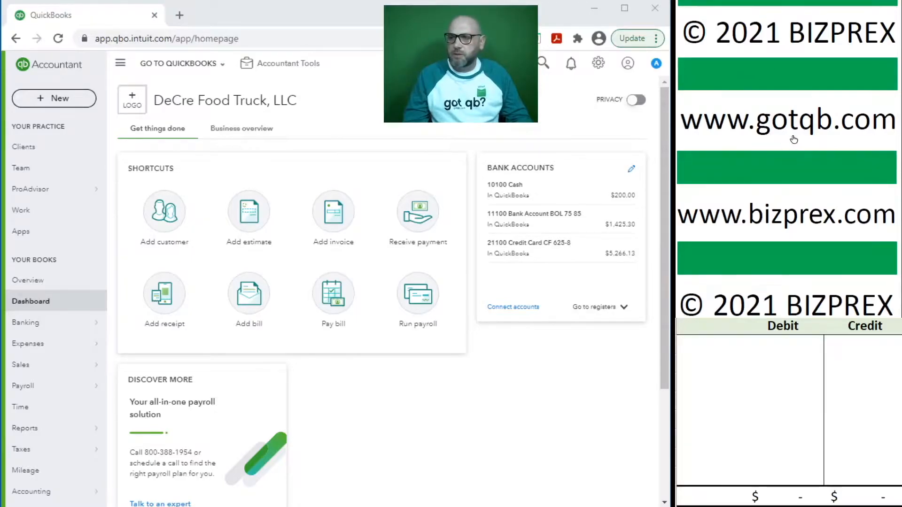
Step: Bring up the Bank of Lakes statement and choose the 11100 BOL bank account as the account to reconcile
{"action": "scroll", "coordinate": [794, 140], "scroll_direction": "down", "scroll_amount": 8}
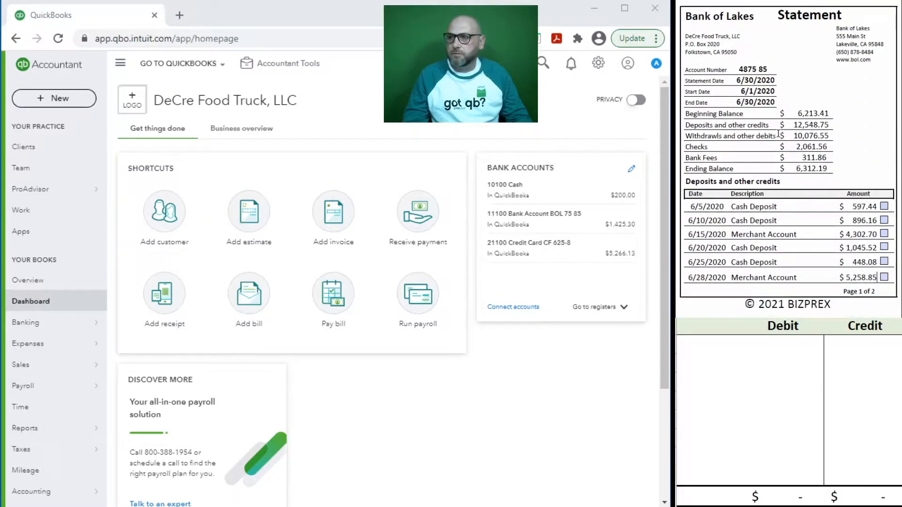
{"action": "left_click", "coordinate": [281, 63]}
{"action": "left_click", "coordinate": [270, 163]}
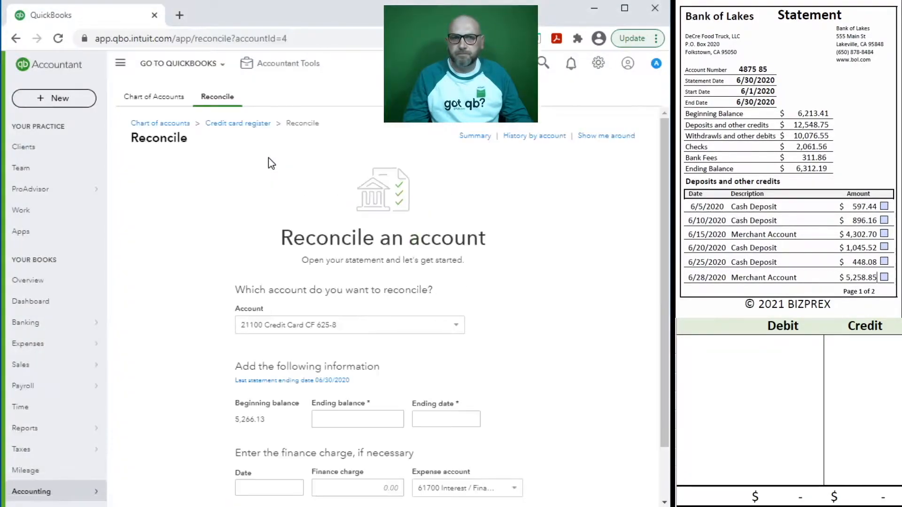
{"action": "left_click", "coordinate": [455, 328]}
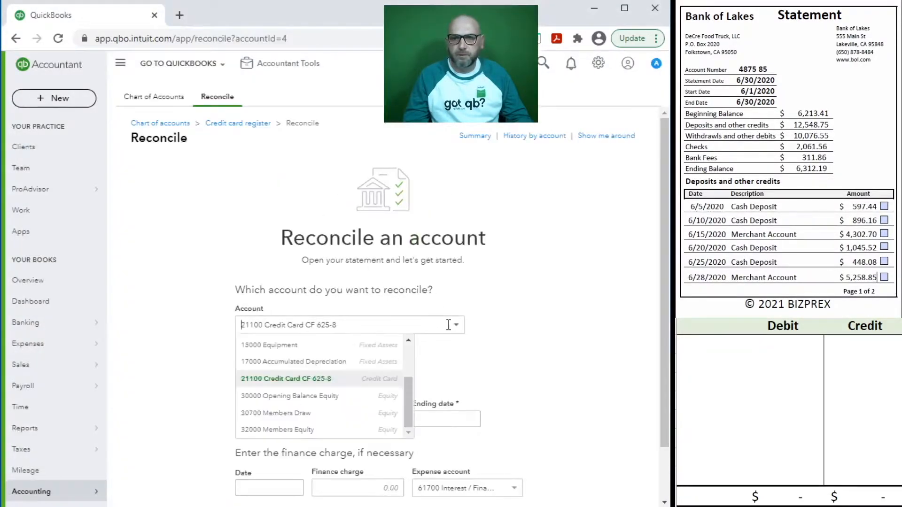
{"action": "scroll", "coordinate": [360, 383], "scroll_direction": "up", "scroll_amount": 2}
{"action": "left_click", "coordinate": [324, 359]}
Step: Enter 6,312.19 as the statement's ending balance and 6/30/2020 as its ending date
{"action": "scroll", "coordinate": [471, 375], "scroll_direction": "down", "scroll_amount": 2}
{"action": "left_click", "coordinate": [372, 311]}
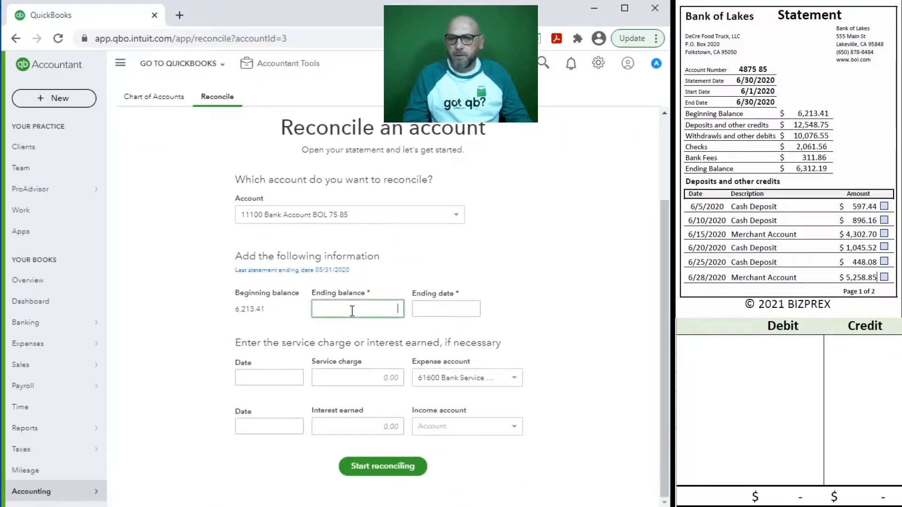
{"action": "type", "text": "6,312.19"}
{"action": "left_click", "coordinate": [425, 306]}
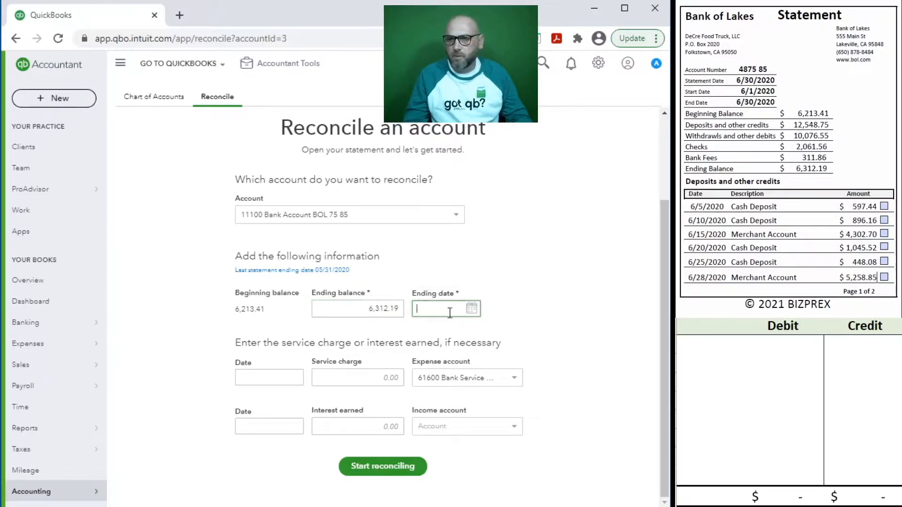
{"action": "type", "text": "6/30/2020"}
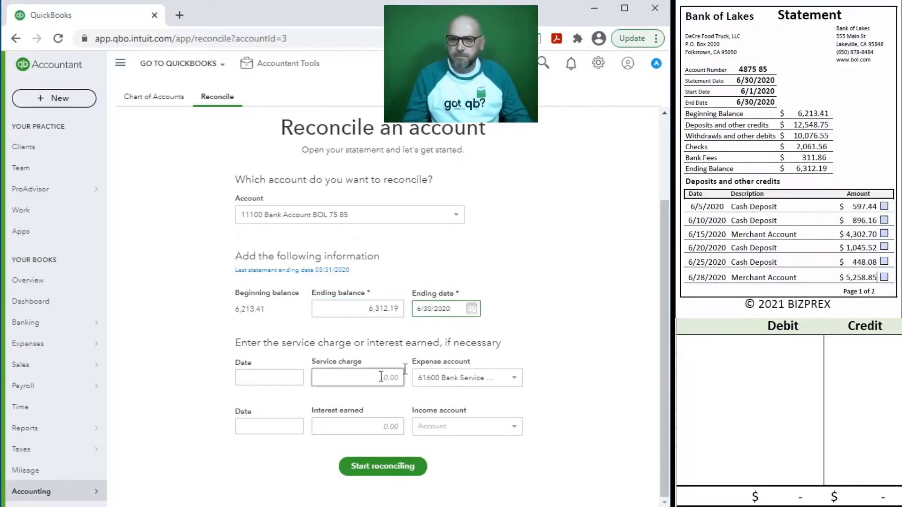
{"action": "left_click", "coordinate": [582, 299]}
Step: Enter the statement's monthly service fee as a 25.00 service charge dated 06/28/2020
{"action": "scroll", "coordinate": [746, 180], "scroll_direction": "down", "scroll_amount": 10}
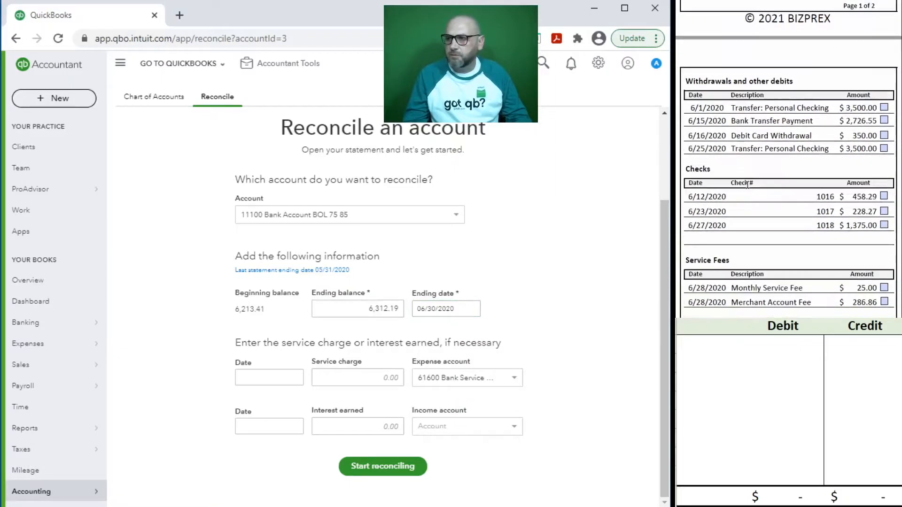
{"action": "left_click", "coordinate": [256, 376]}
{"action": "type", "text": "6/02/"}
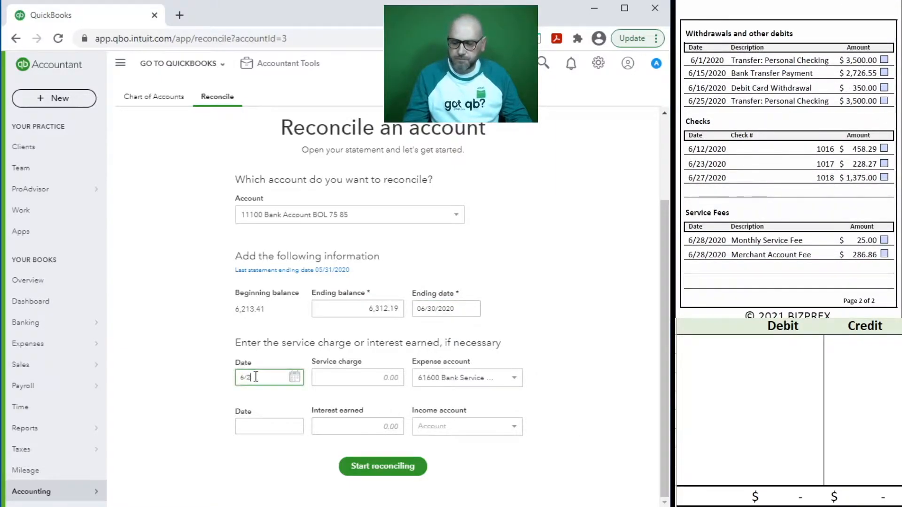
{"action": "type", "text": "2020"}
{"action": "key", "text": "Tab"}
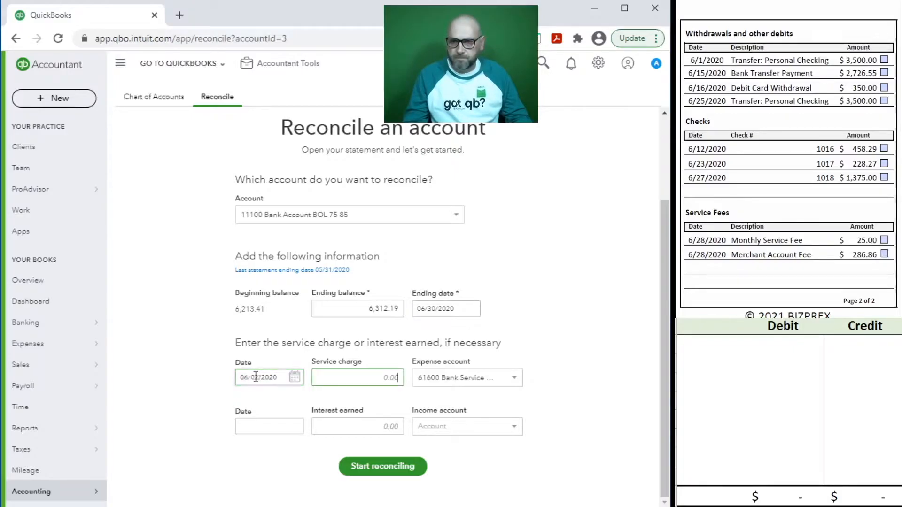
{"action": "triple_click", "coordinate": [267, 375]}
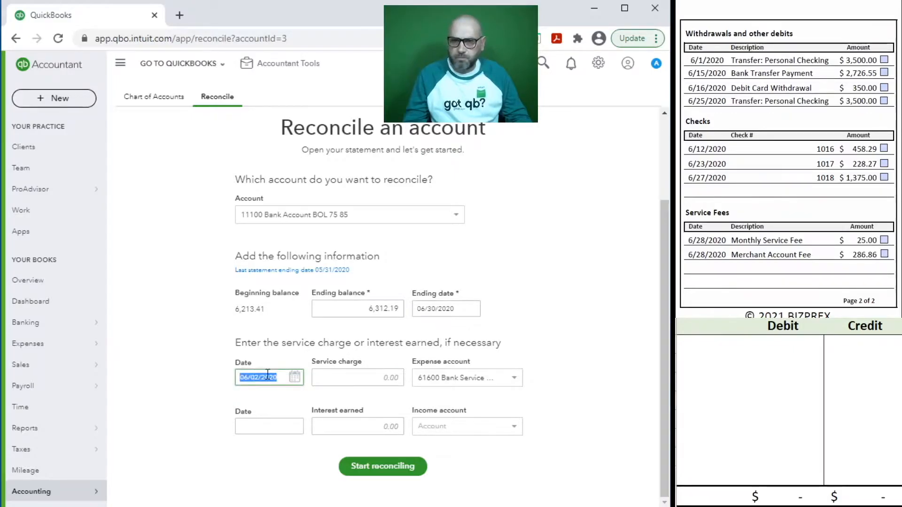
{"action": "type", "text": "6/28/"}
{"action": "key", "text": "Tab"}
{"action": "type", "text": "2"}
{"action": "key", "text": "Tab"}
Step: Record a 25.00 debit to account 61600 in the first row of the debit and credit worksheet
{"action": "left_click", "coordinate": [709, 351]}
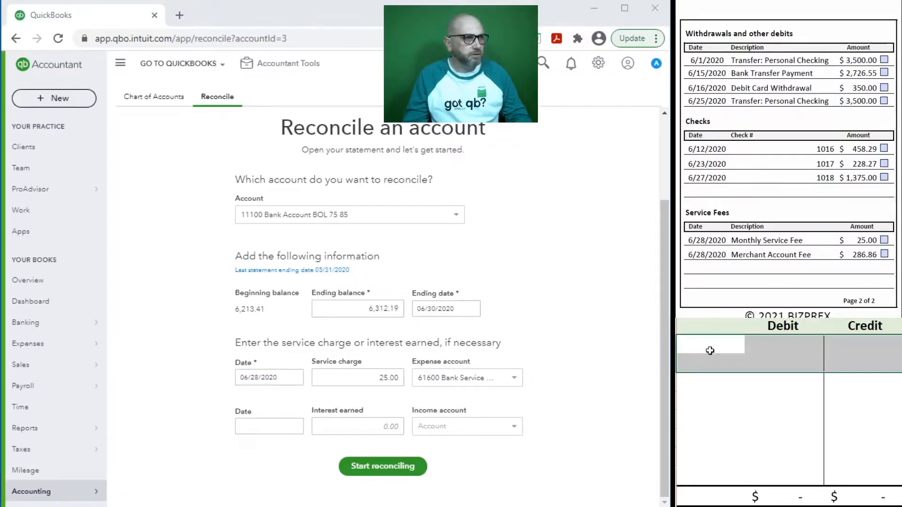
{"action": "left_click", "coordinate": [715, 345]}
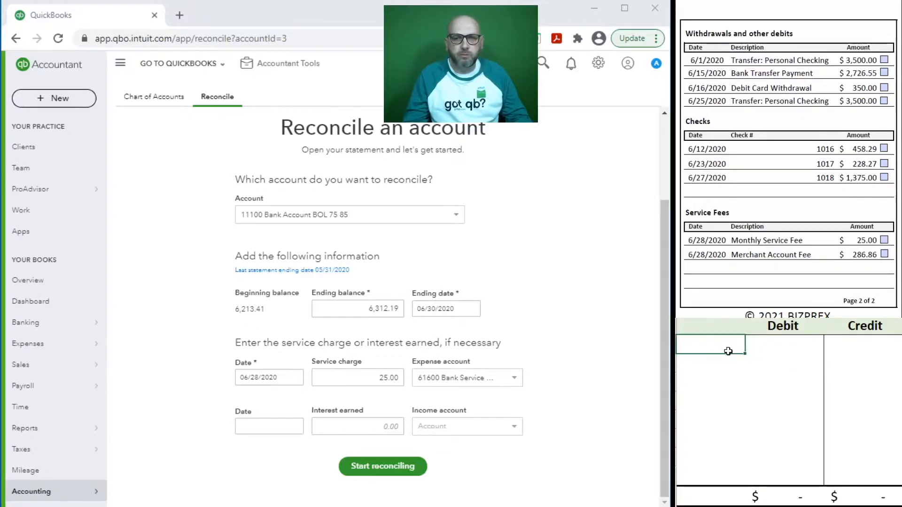
{"action": "type", "text": "61600"}
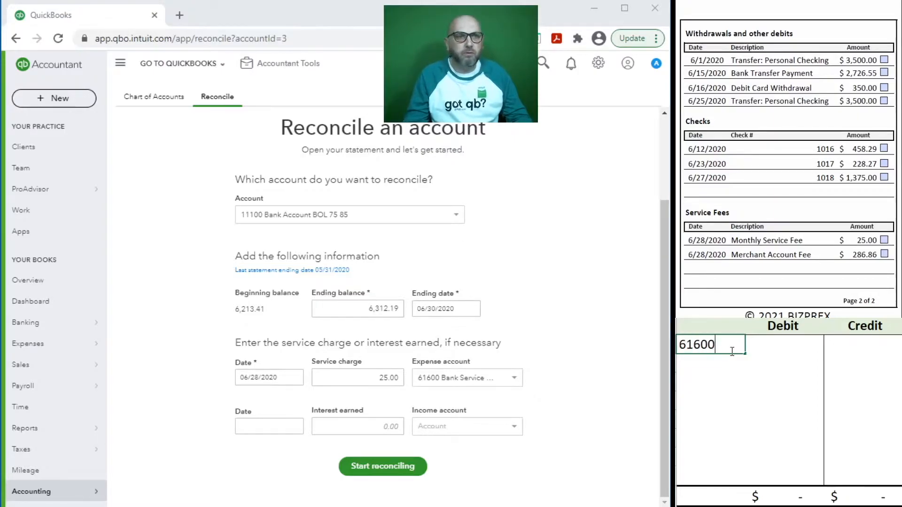
{"action": "key", "text": "Tab"}
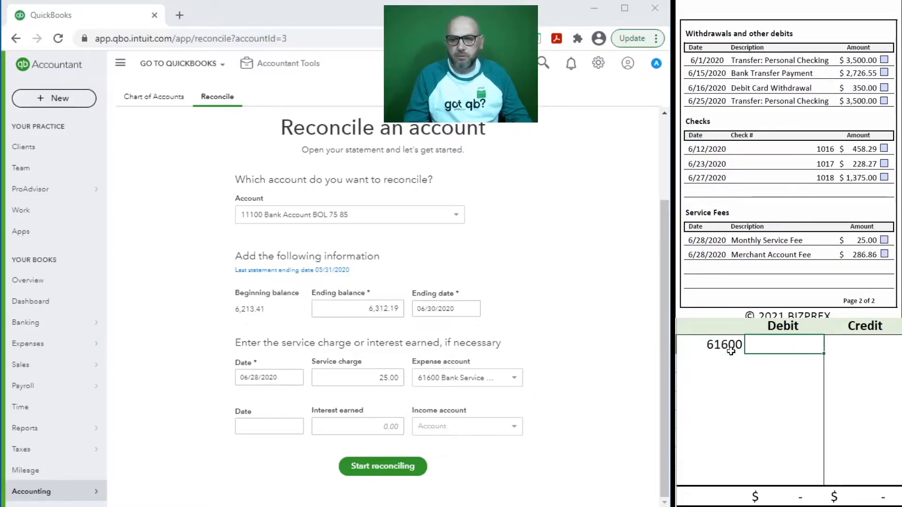
{"action": "type", "text": "2"}
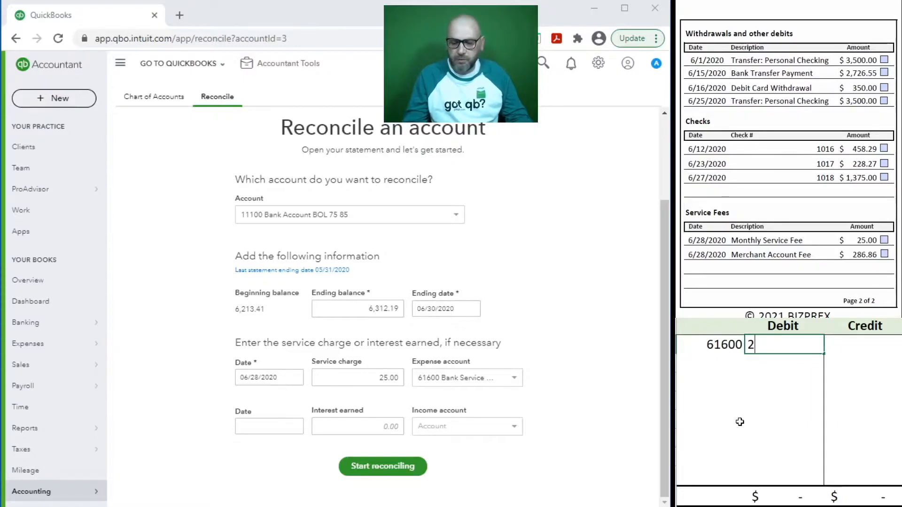
{"action": "type", "text": "5"}
{"action": "key", "text": "Return"}
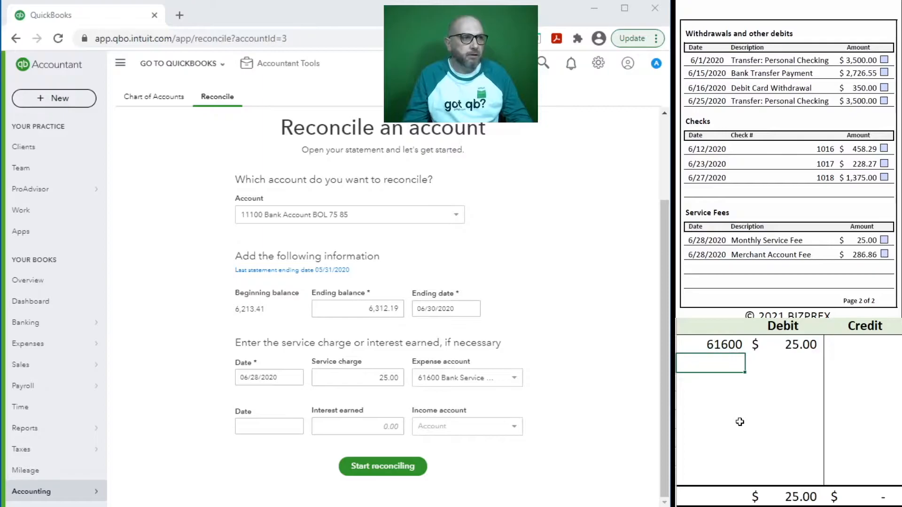
Step: Record the matching 25.00 credit to account 11100 in the worksheet's second row
{"action": "type", "text": "11100"}
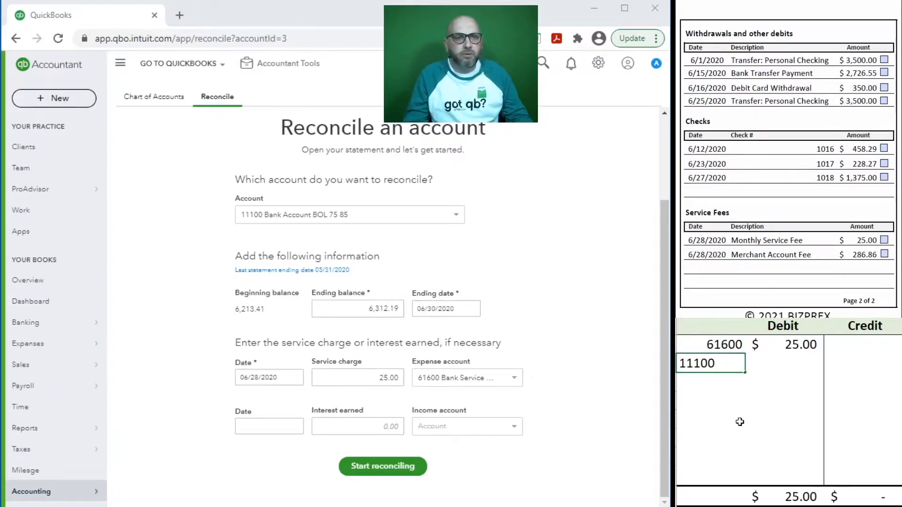
{"action": "key", "text": "Tab"}
{"action": "key", "text": "Tab"}
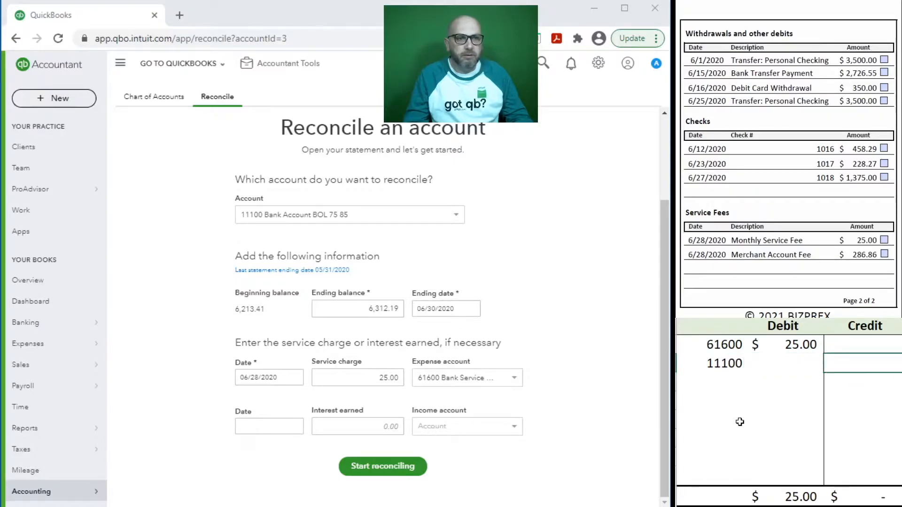
{"action": "type", "text": "25"}
{"action": "key", "text": "Return"}
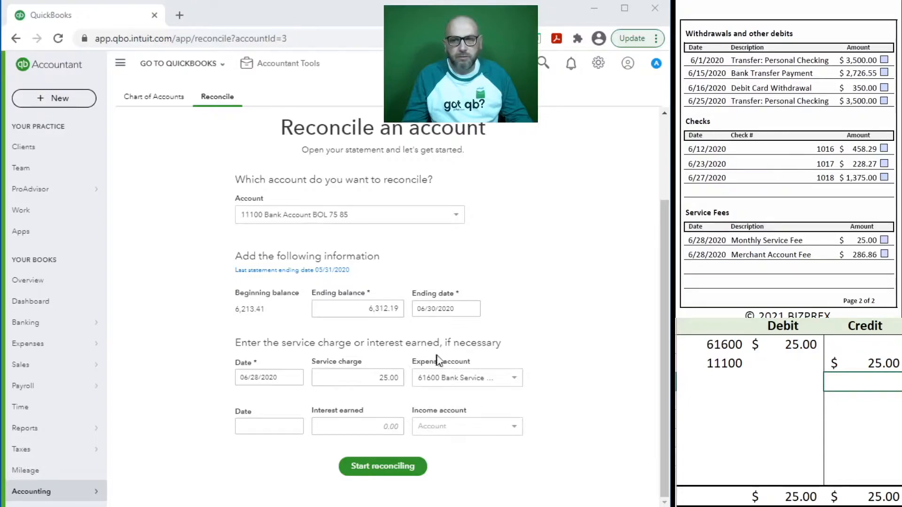
Step: Start the bank account reconciliation and clear the service charge entries from the debit and credit worksheet
{"action": "left_click", "coordinate": [378, 465]}
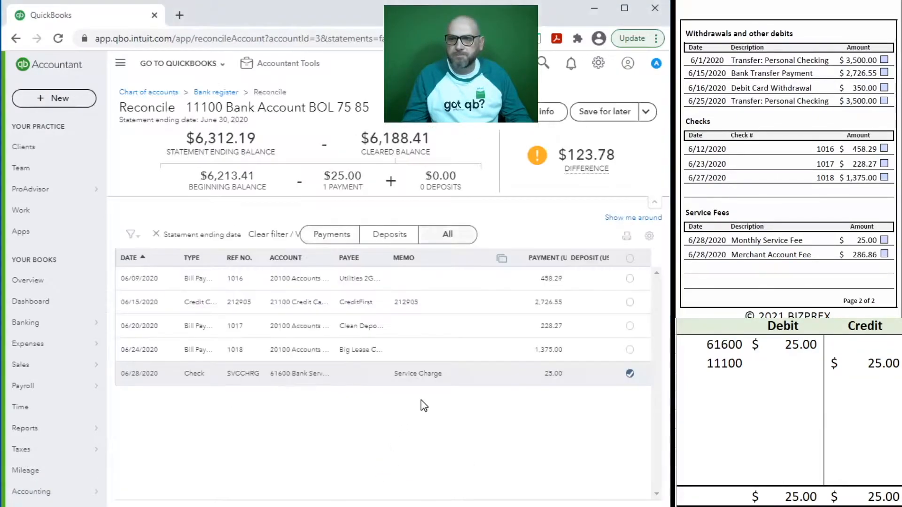
{"action": "left_click", "coordinate": [766, 364]}
{"action": "left_click_drag", "start_coordinate": [766, 364], "coordinate": [719, 351]}
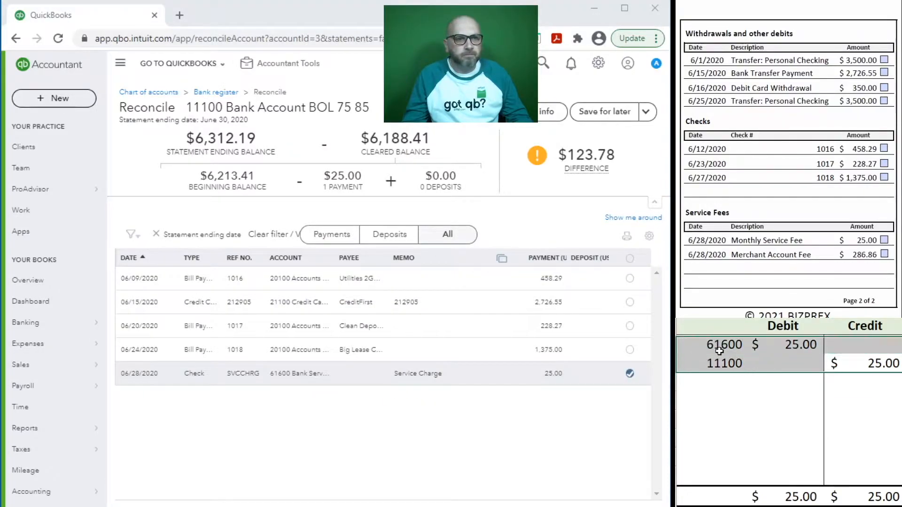
{"action": "key", "text": "Delete"}
{"action": "left_click", "coordinate": [753, 423]}
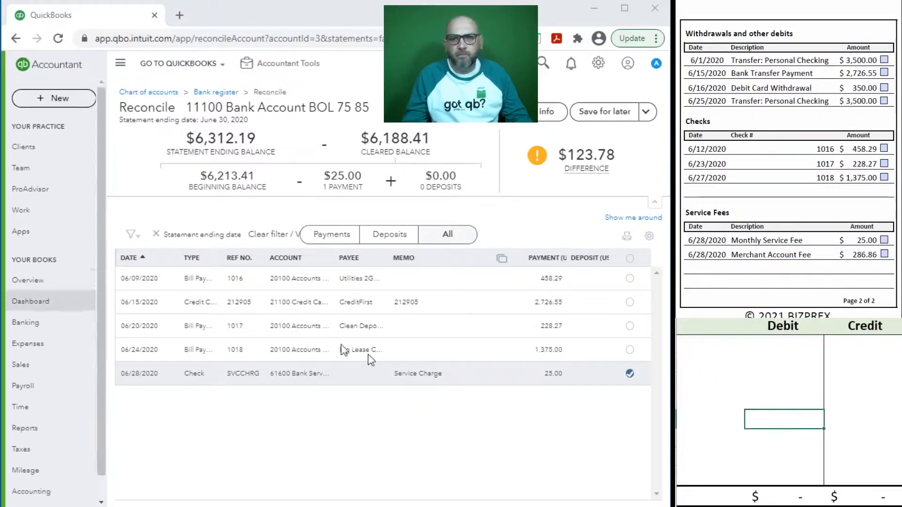
Step: Check off the monthly service fee and checks 1018, 1017 and 1016 on the statement, and clear the three checks in the reconciliation list
{"action": "left_click", "coordinate": [883, 240]}
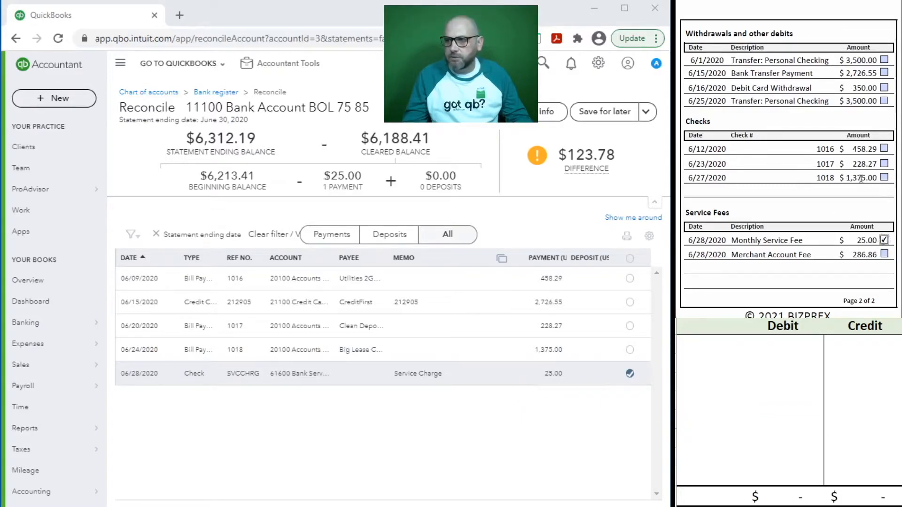
{"action": "left_click", "coordinate": [884, 178]}
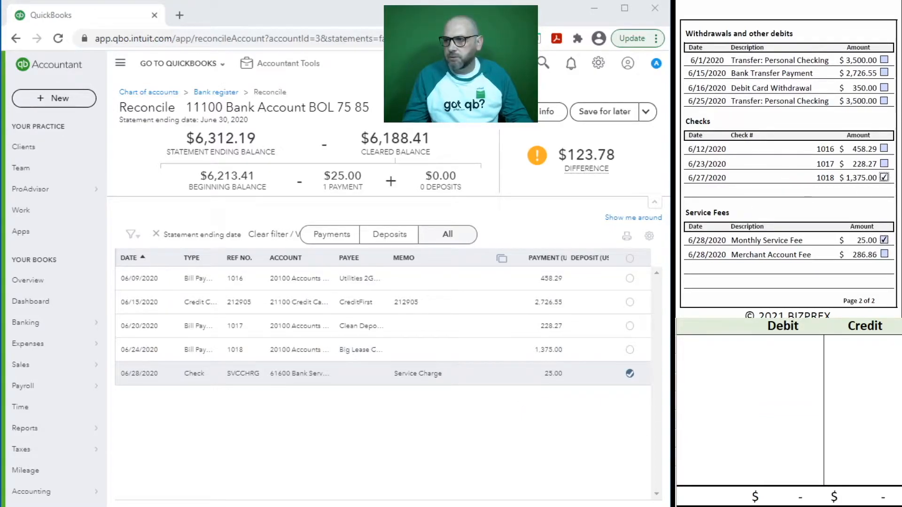
{"action": "left_click", "coordinate": [629, 350]}
{"action": "left_click", "coordinate": [884, 164]}
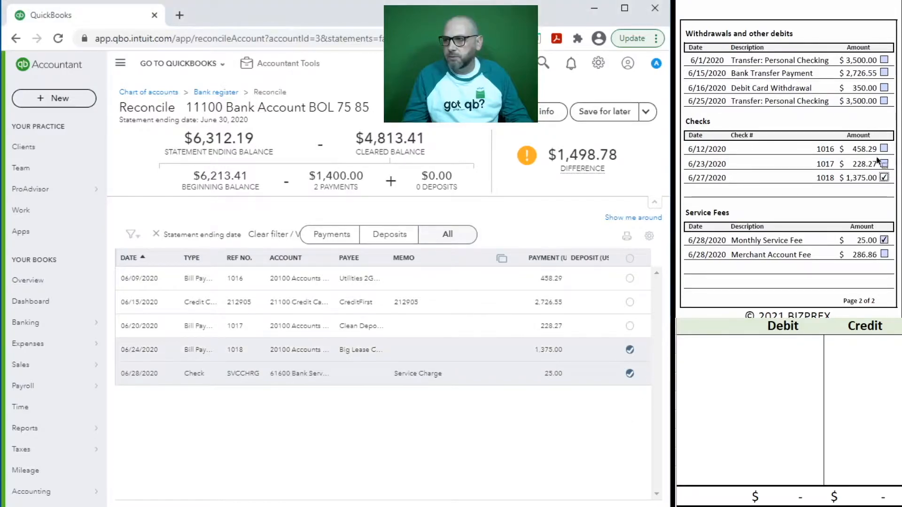
{"action": "left_click", "coordinate": [629, 326]}
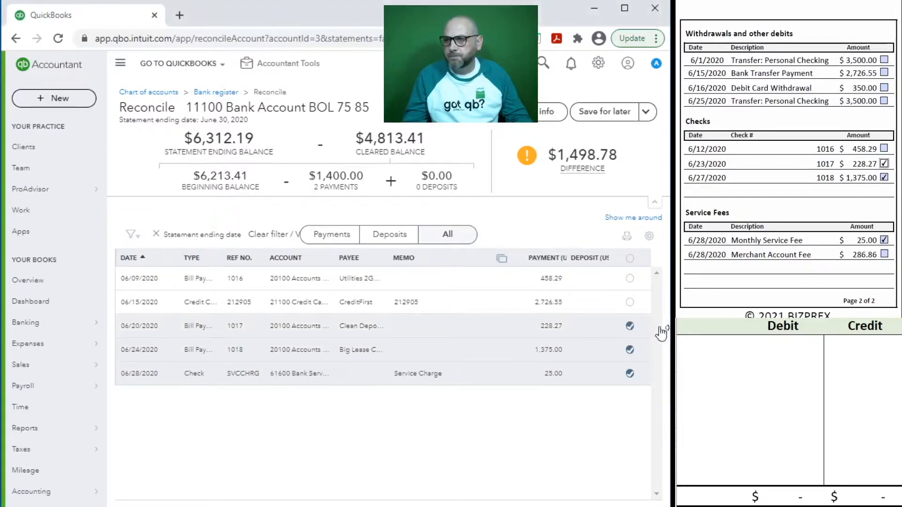
{"action": "left_click", "coordinate": [883, 148]}
{"action": "left_click", "coordinate": [629, 278]}
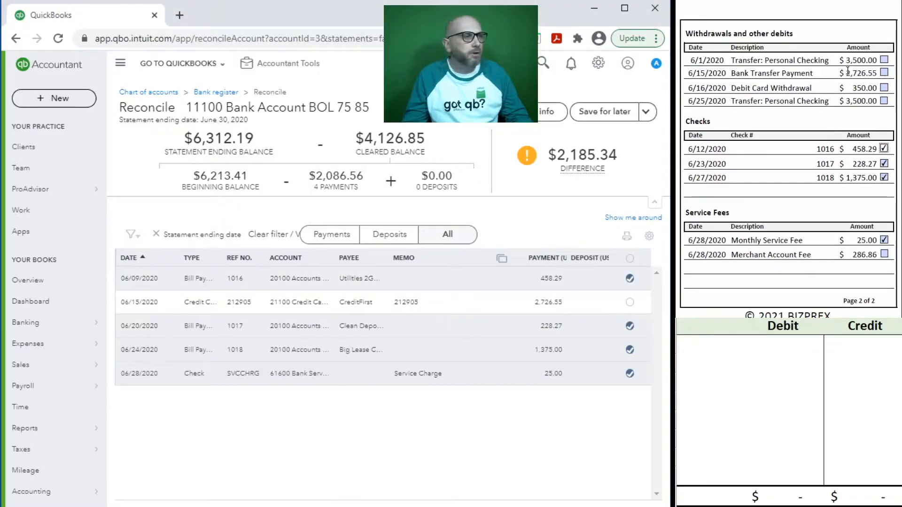
Step: Check off the 2,726.55 bank transfer payment on the statement and clear it in the reconciliation list
{"action": "left_click", "coordinate": [884, 72]}
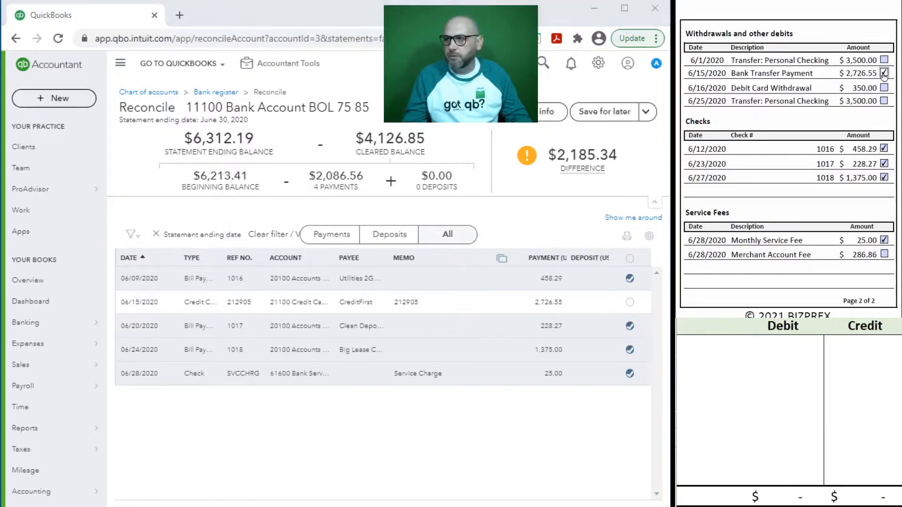
{"action": "left_click", "coordinate": [630, 303]}
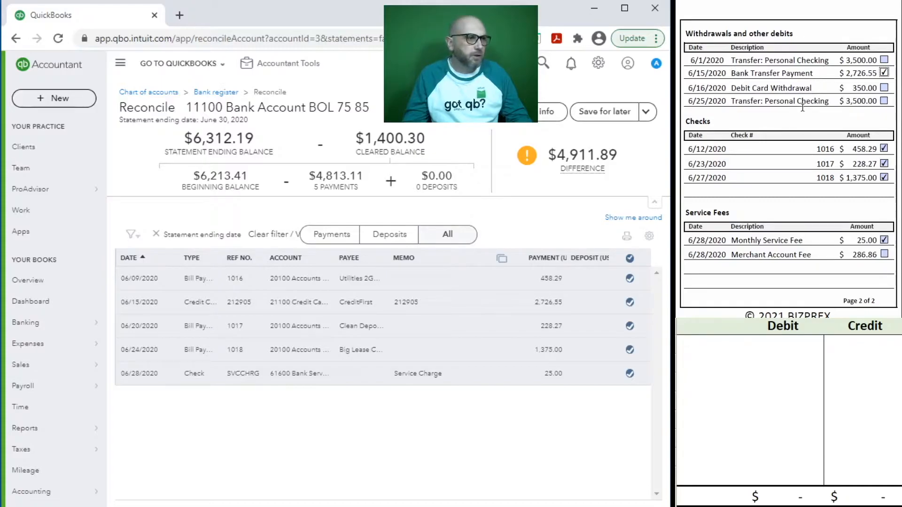
{"action": "scroll", "coordinate": [801, 111], "scroll_direction": "up", "scroll_amount": 10}
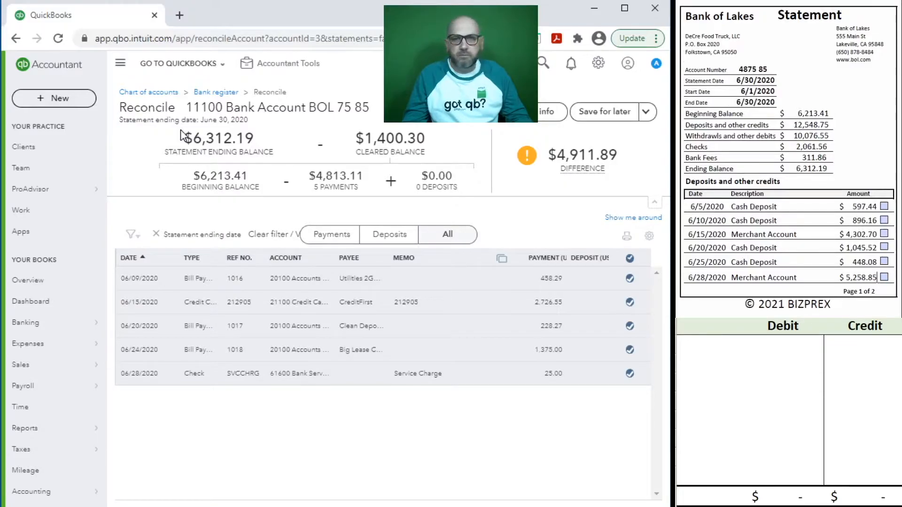
Step: Start a bank deposit into 11100 Bank Account BOL 75 85 and date it 06/30/2020
{"action": "left_click", "coordinate": [70, 100]}
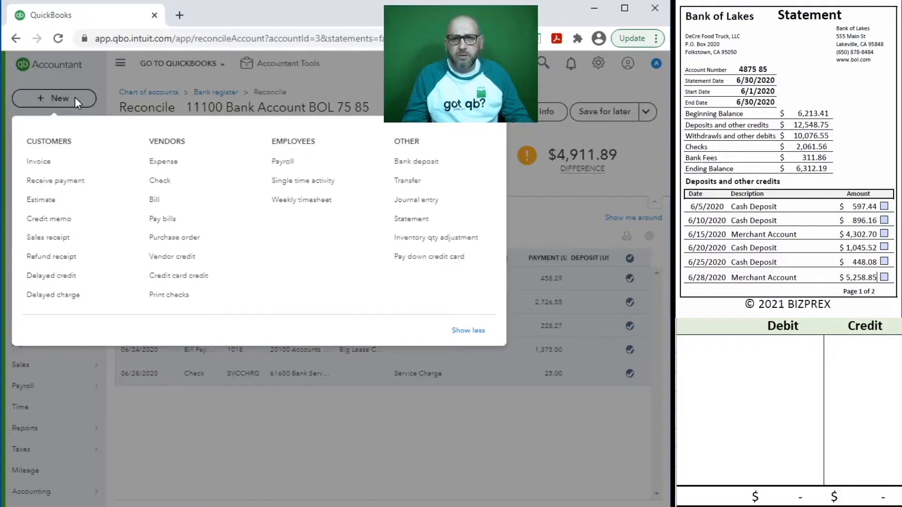
{"action": "left_click", "coordinate": [425, 171]}
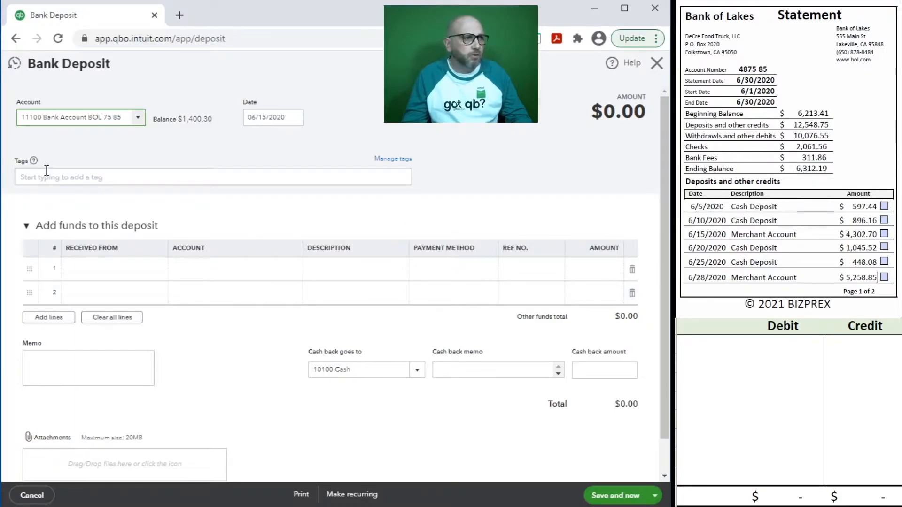
{"action": "left_click", "coordinate": [287, 116]}
{"action": "type", "text": "6/30"}
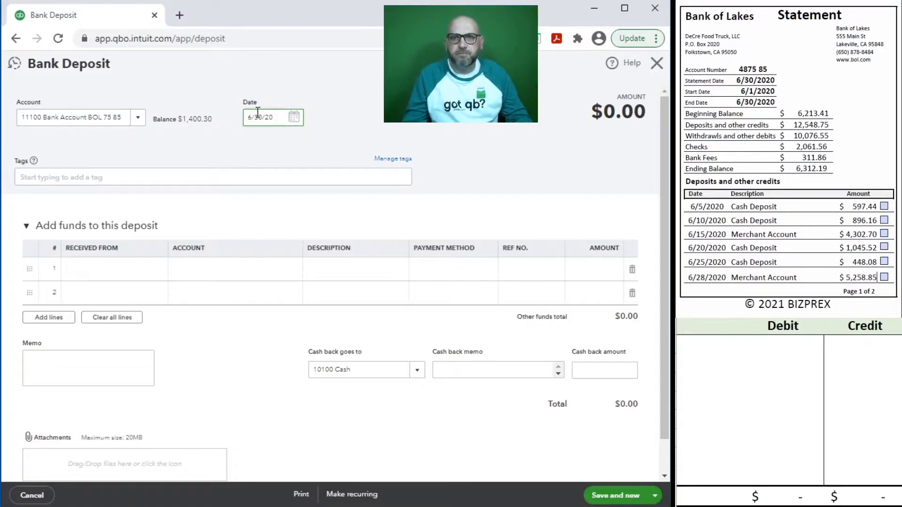
{"action": "key", "text": "Tab"}
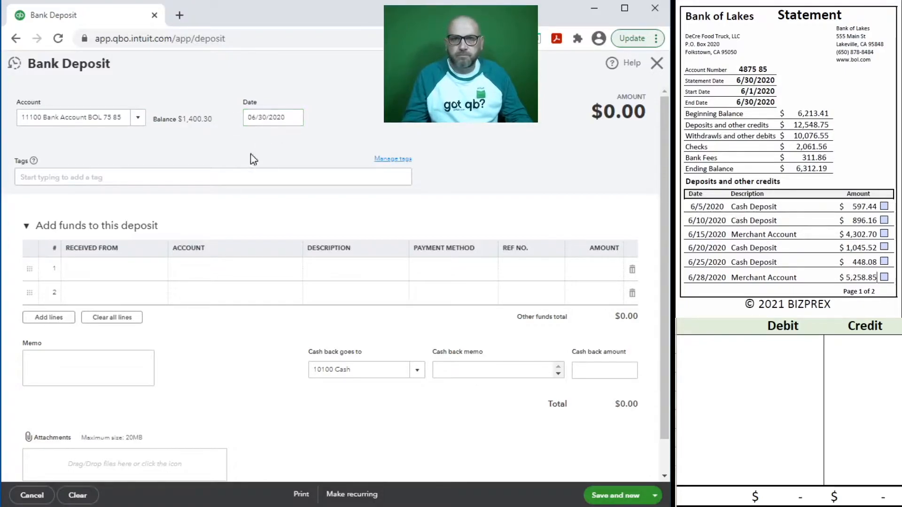
{"action": "left_click", "coordinate": [83, 178]}
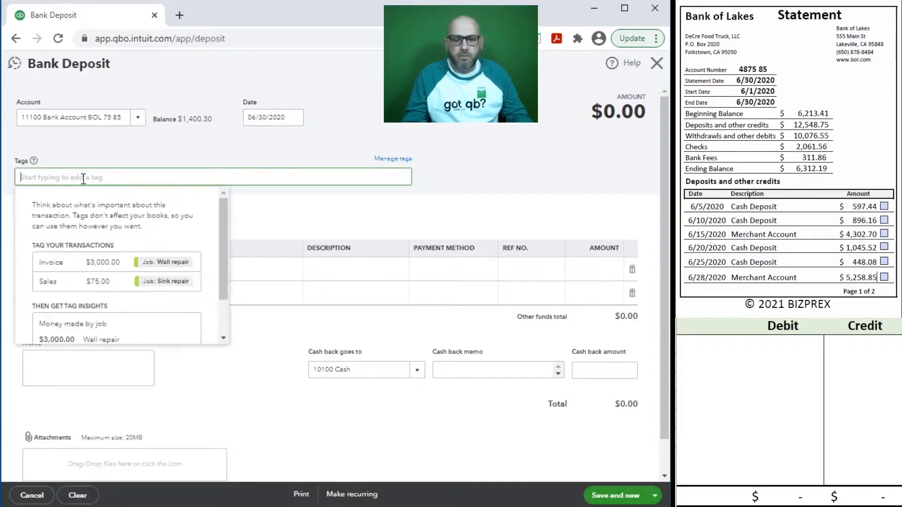
{"action": "left_click", "coordinate": [340, 217]}
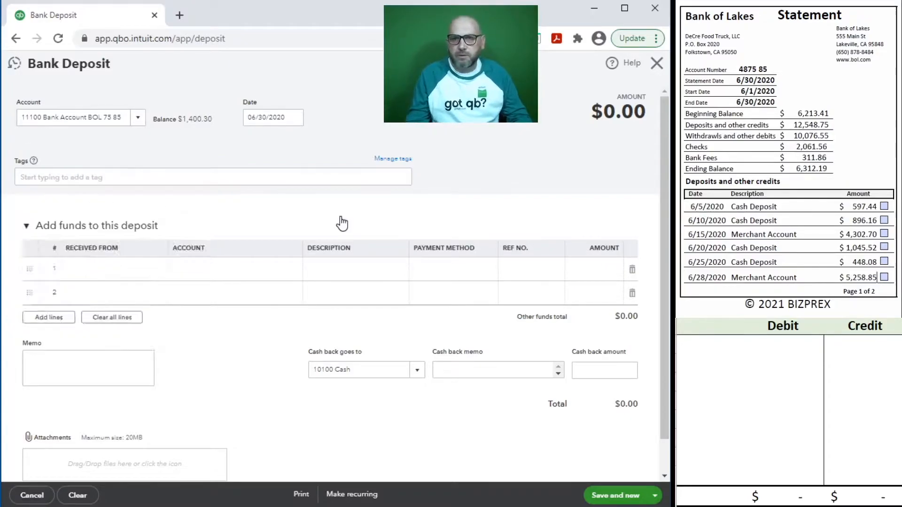
{"action": "left_click", "coordinate": [27, 229]}
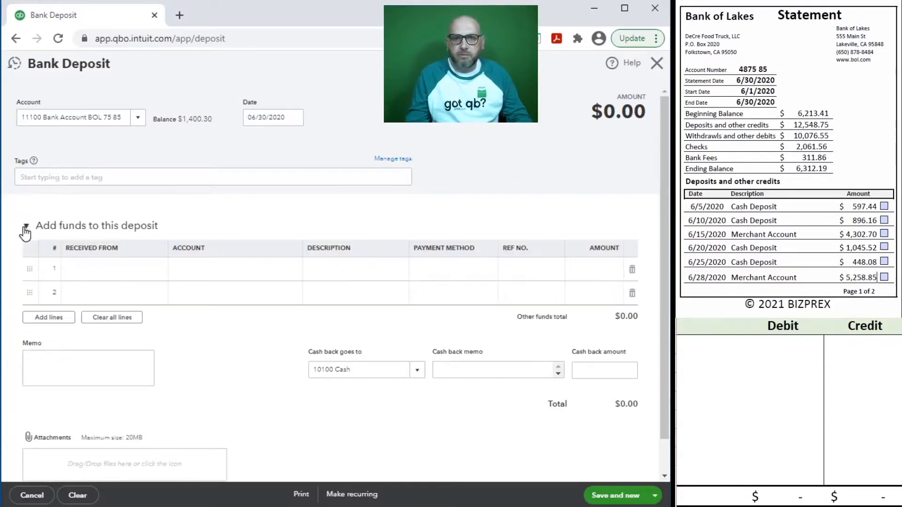
Step: Set the first deposit line as received from Customers and assign it to the 41100 Sales account
{"action": "left_click", "coordinate": [113, 272]}
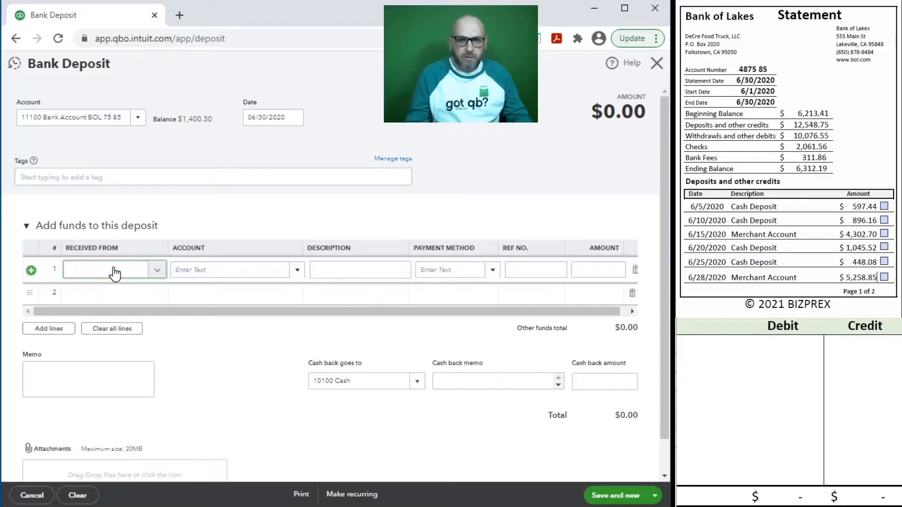
{"action": "type", "text": "sales"}
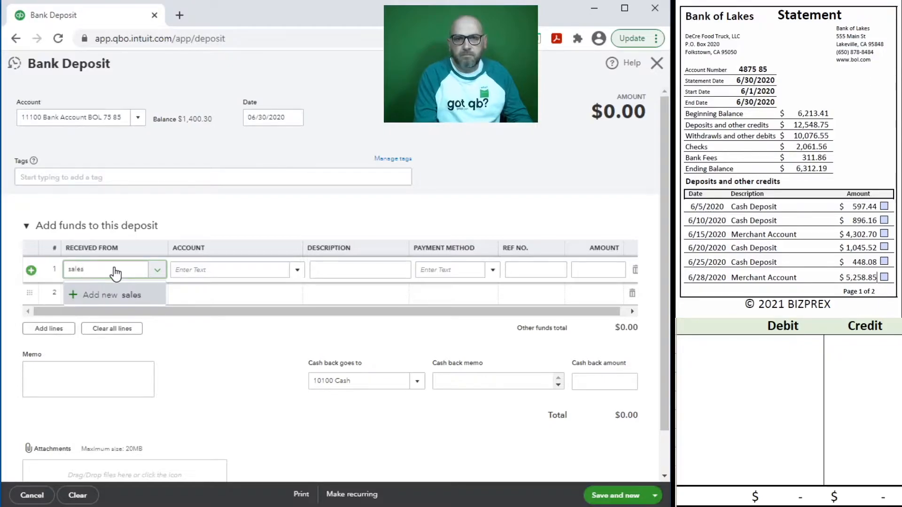
{"action": "key", "text": "BackSpace"}
{"action": "key", "text": "BackSpace"}
{"action": "key", "text": "BackSpace"}
{"action": "key", "text": "BackSpace"}
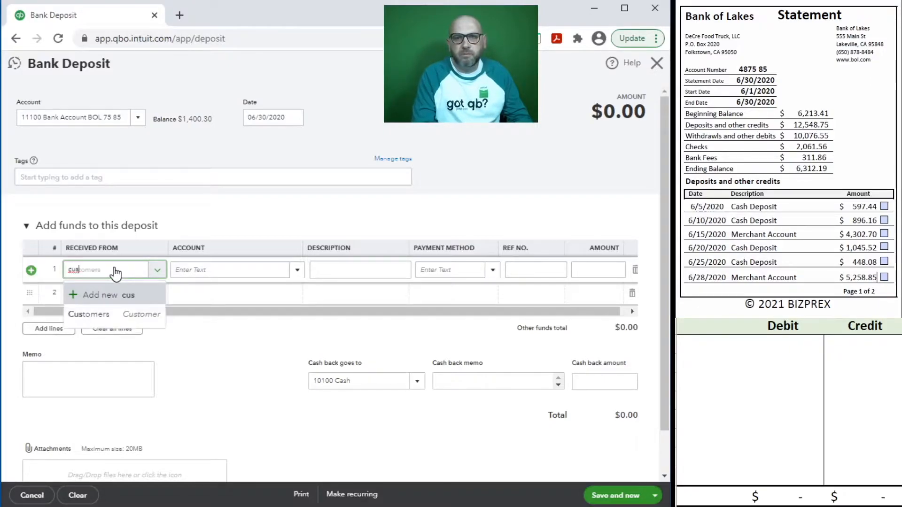
{"action": "left_click", "coordinate": [89, 314]}
{"action": "left_click", "coordinate": [190, 275]}
{"action": "type", "text": "sa"}
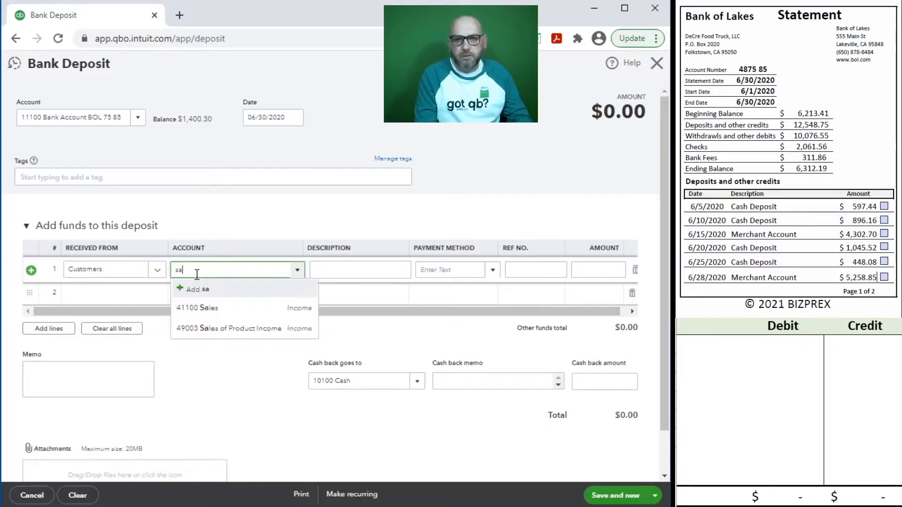
{"action": "left_click", "coordinate": [222, 309]}
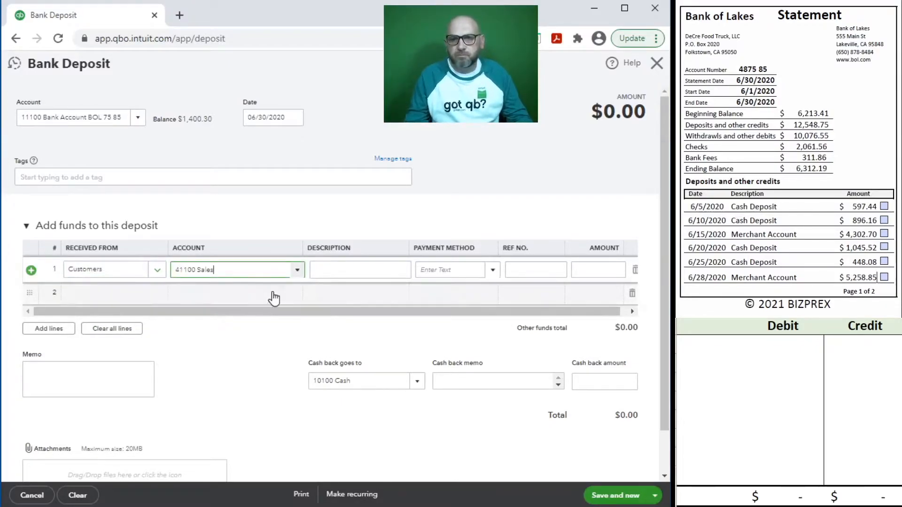
Step: Complete the deposit line with description June Sales, payment method Cash and Merch, and amount 12,548.75
{"action": "left_click", "coordinate": [343, 272]}
{"action": "type", "text": "June Sales"}
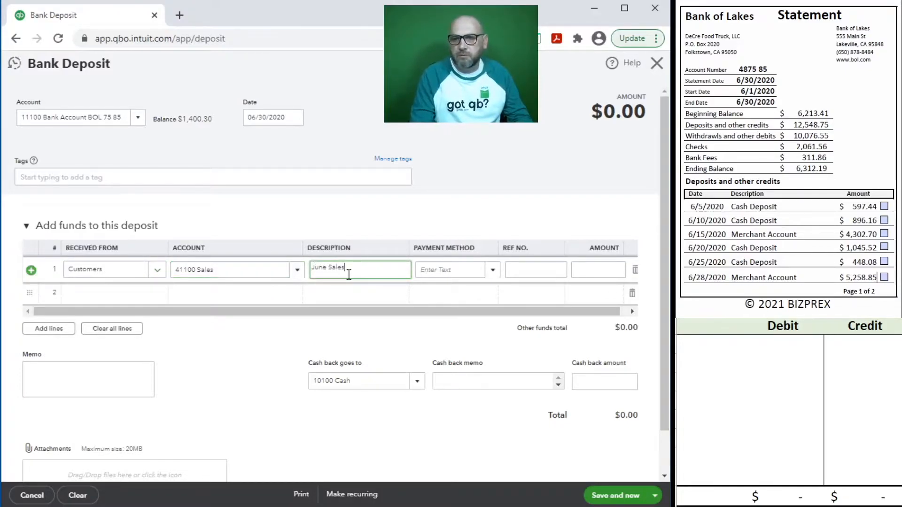
{"action": "key", "text": "Tab"}
{"action": "type", "text": "cas"}
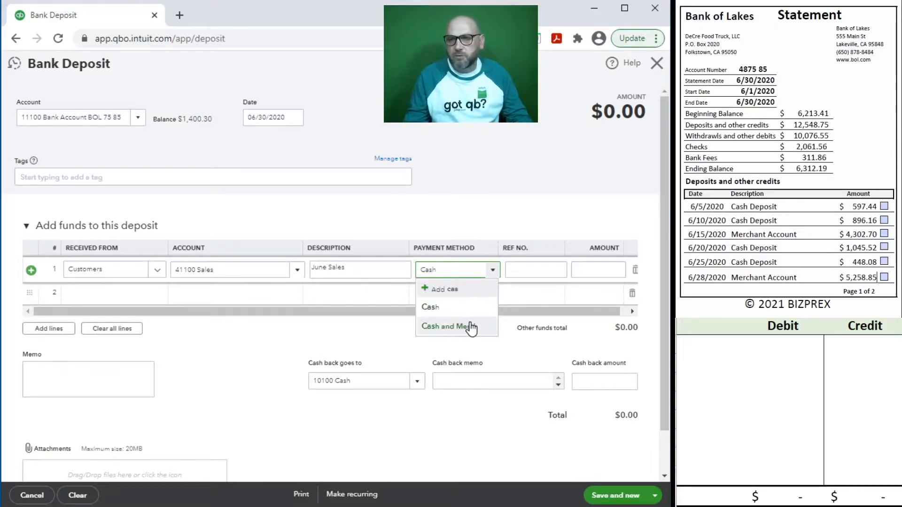
{"action": "left_click", "coordinate": [465, 327]}
{"action": "left_click", "coordinate": [599, 270]}
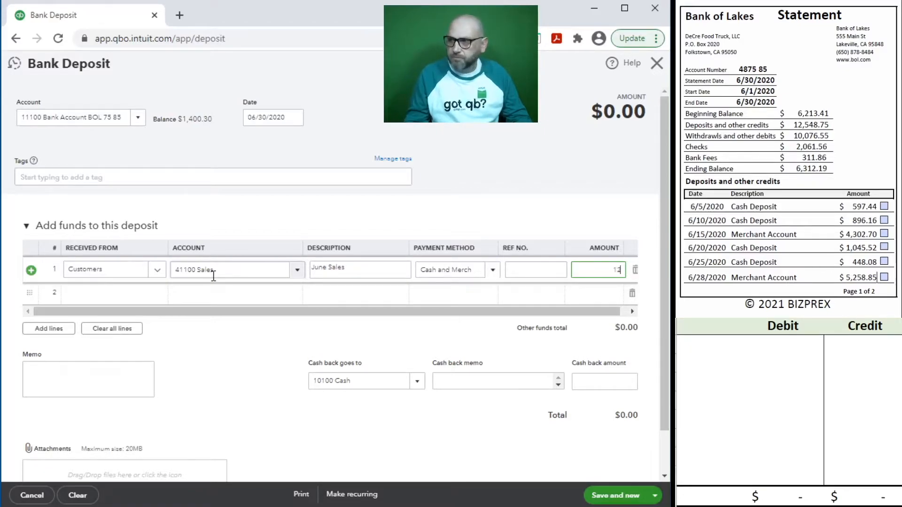
{"action": "type", "text": "548.75"}
{"action": "key", "text": "Tab"}
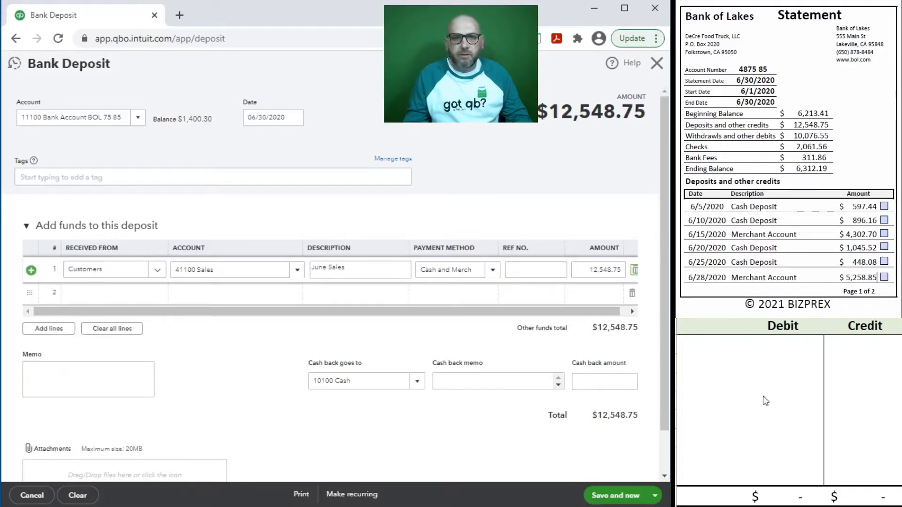
Step: Record a 12,548.75 debit to account 11100 in the worksheet's first row
{"action": "left_click", "coordinate": [745, 369]}
{"action": "left_click", "coordinate": [720, 350]}
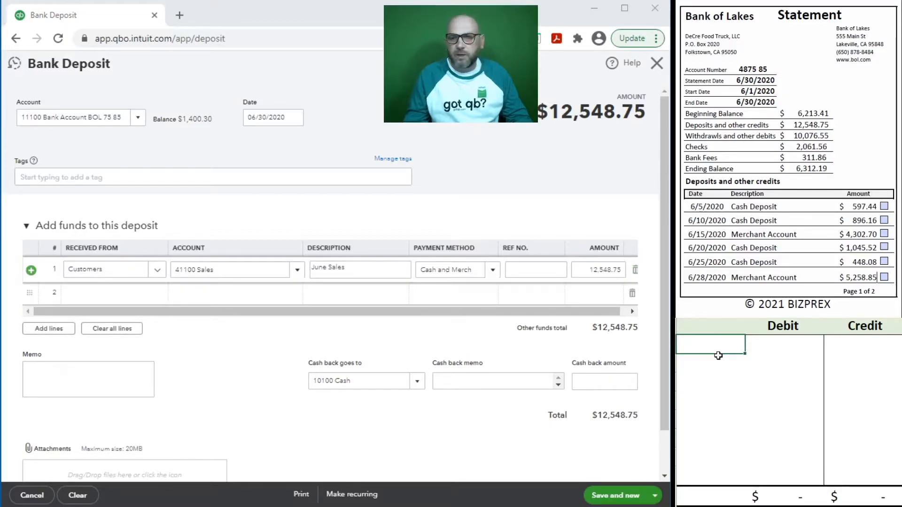
{"action": "type", "text": "11100"}
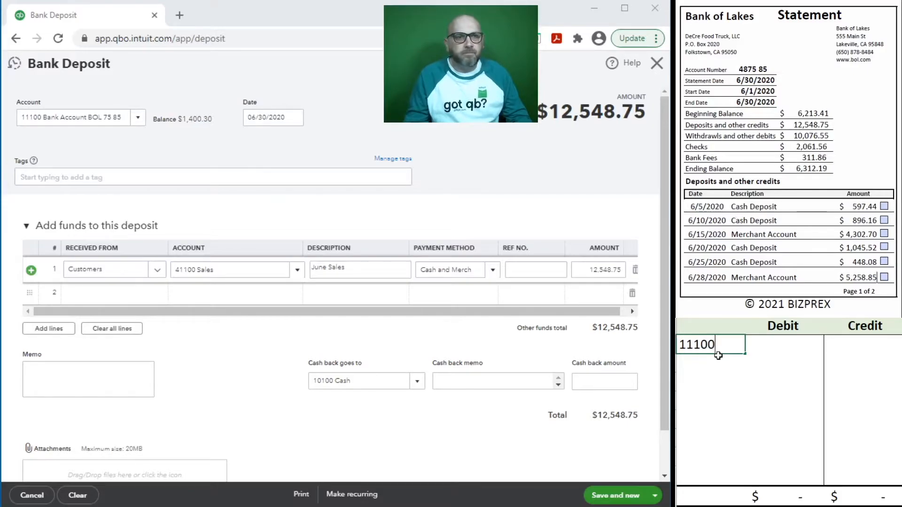
{"action": "key", "text": "Tab"}
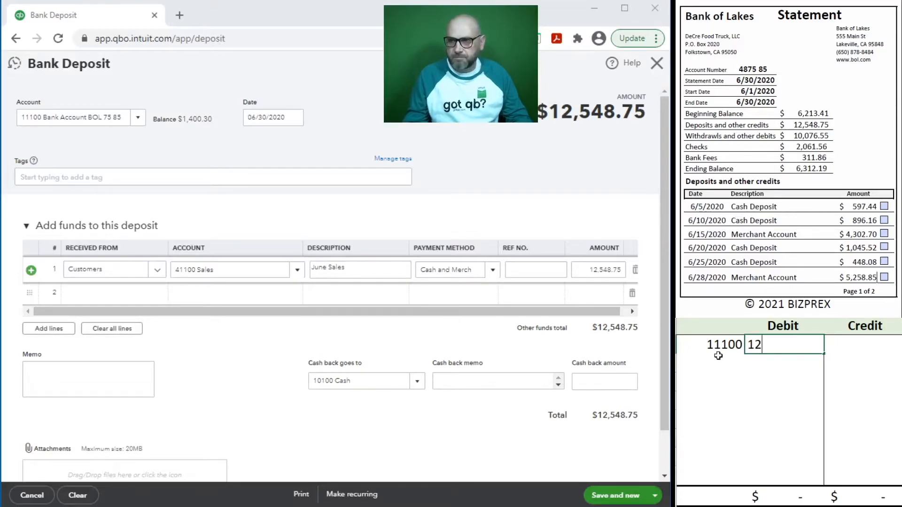
{"action": "type", "text": "48.75"}
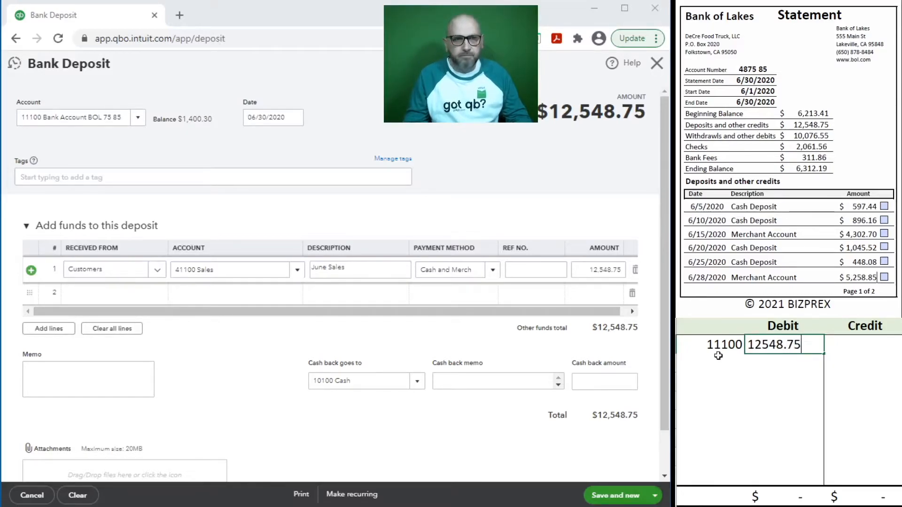
{"action": "key", "text": "Return"}
Step: Record the matching 12,548.75 credit to account 41100 in the worksheet's second row
{"action": "left_click", "coordinate": [718, 356]}
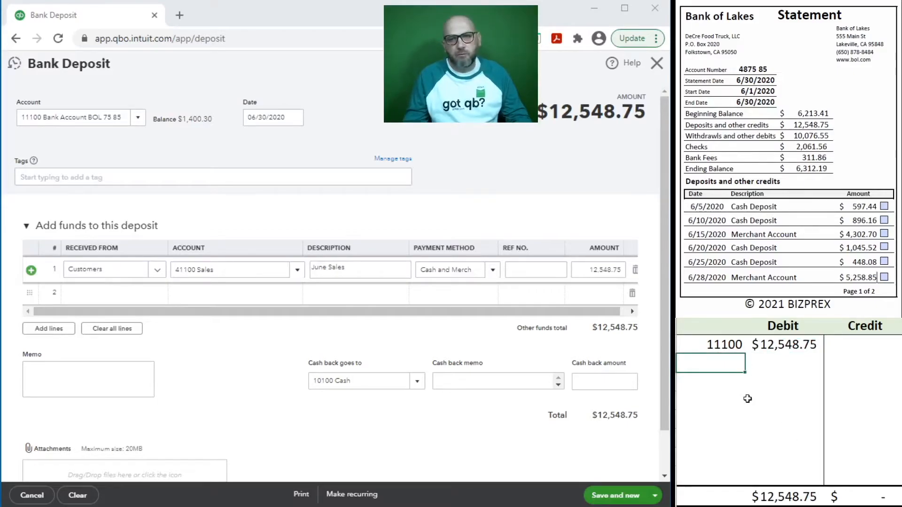
{"action": "type", "text": "41100"}
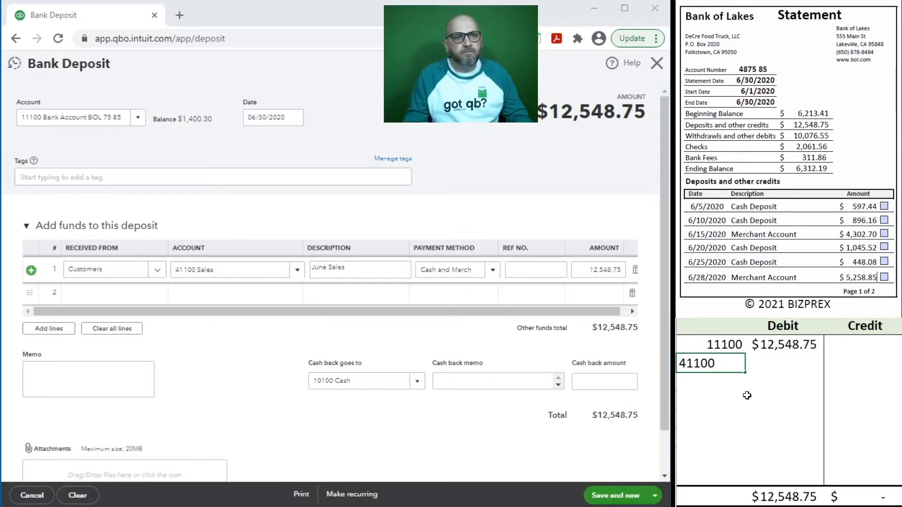
{"action": "key", "text": "Tab"}
{"action": "key", "text": "Tab"}
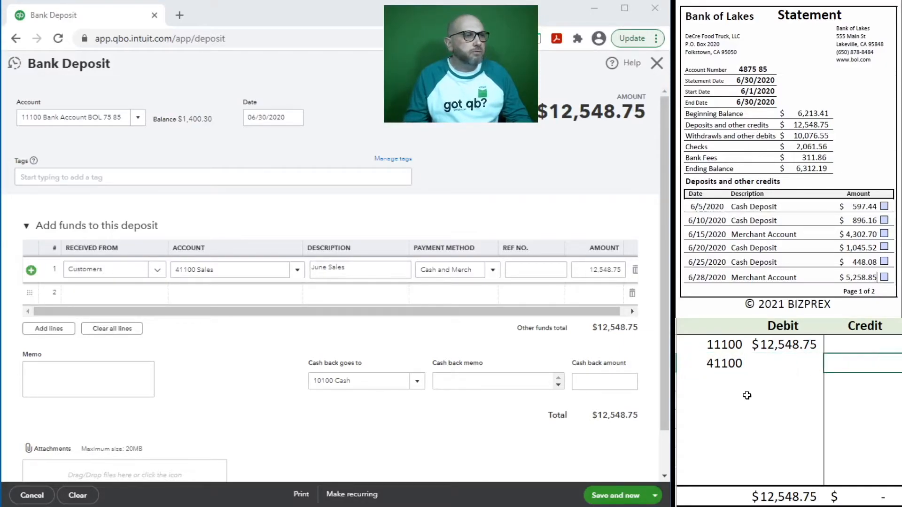
{"action": "type", "text": "1"}
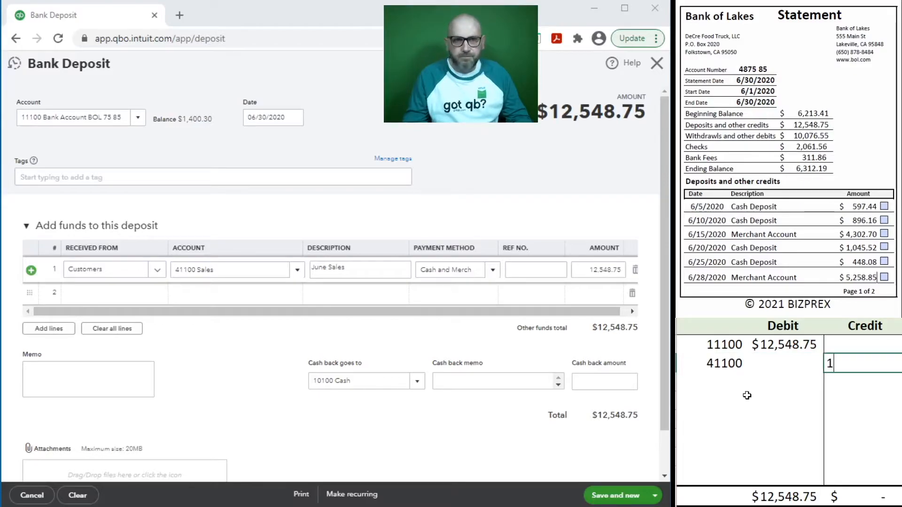
{"action": "type", "text": "2,548"}
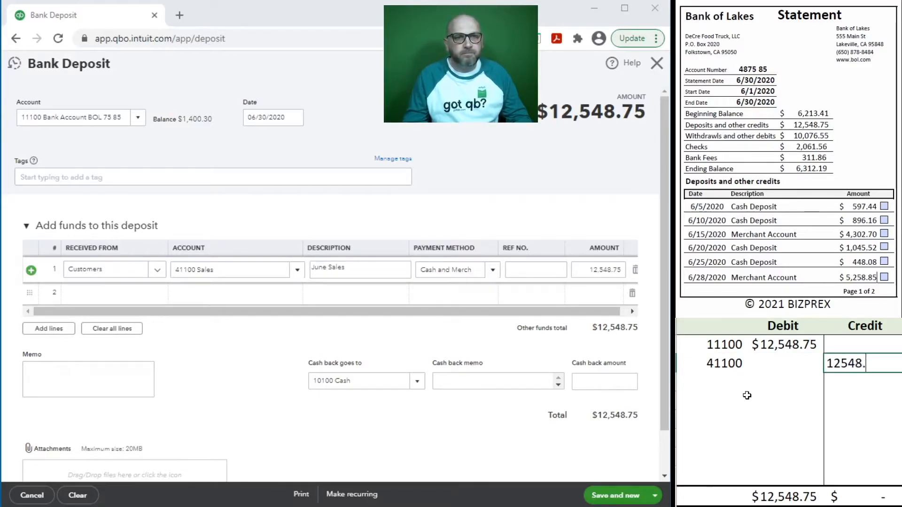
{"action": "type", "text": ".75"}
{"action": "key", "text": "Return"}
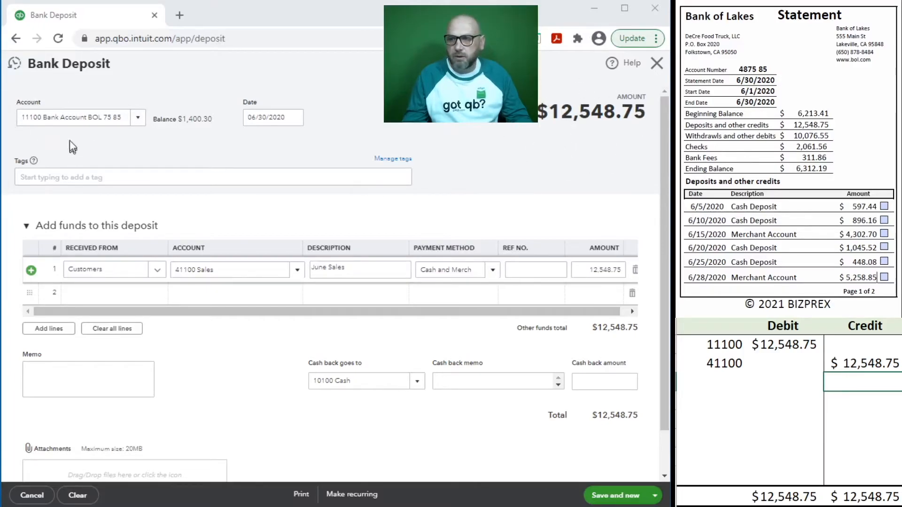
Step: Save the bank deposit, return to the reconciliation, and clear the deposit entries from the debit and credit worksheet
{"action": "left_click", "coordinate": [607, 496]}
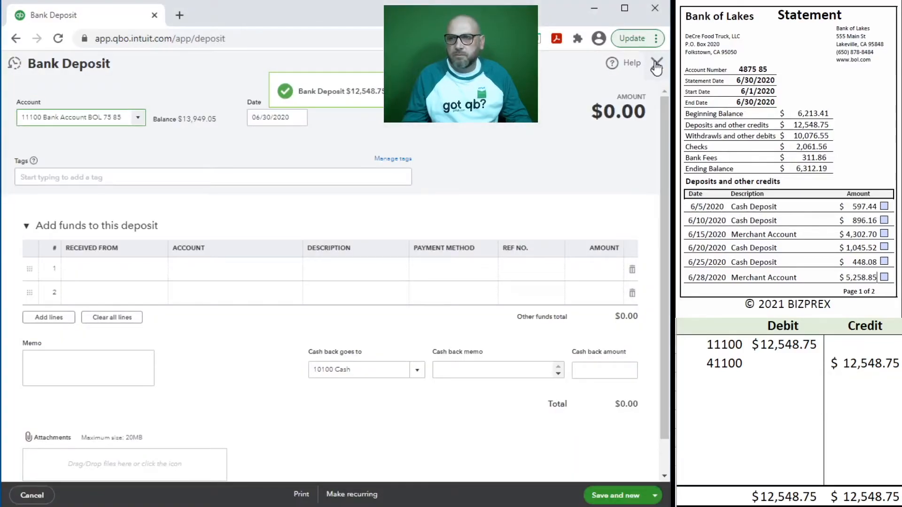
{"action": "left_click", "coordinate": [656, 65]}
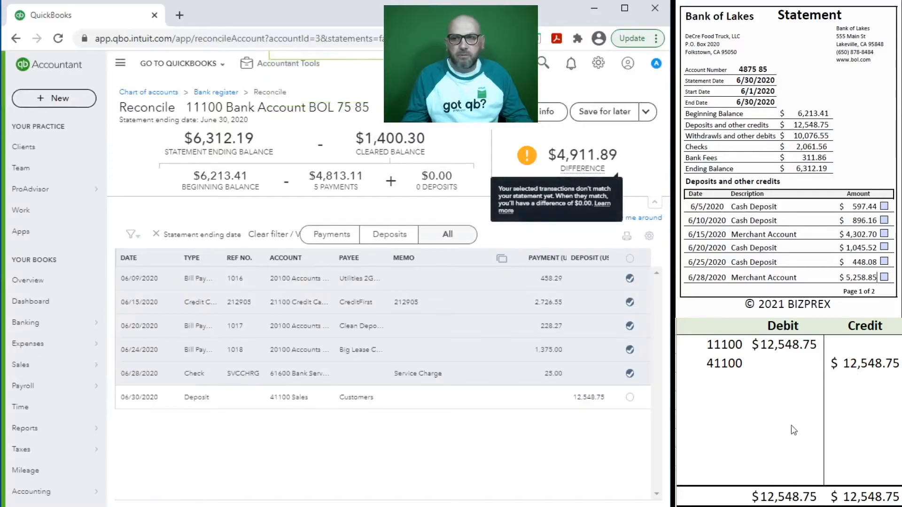
{"action": "left_click_drag", "start_coordinate": [855, 362], "coordinate": [721, 347]}
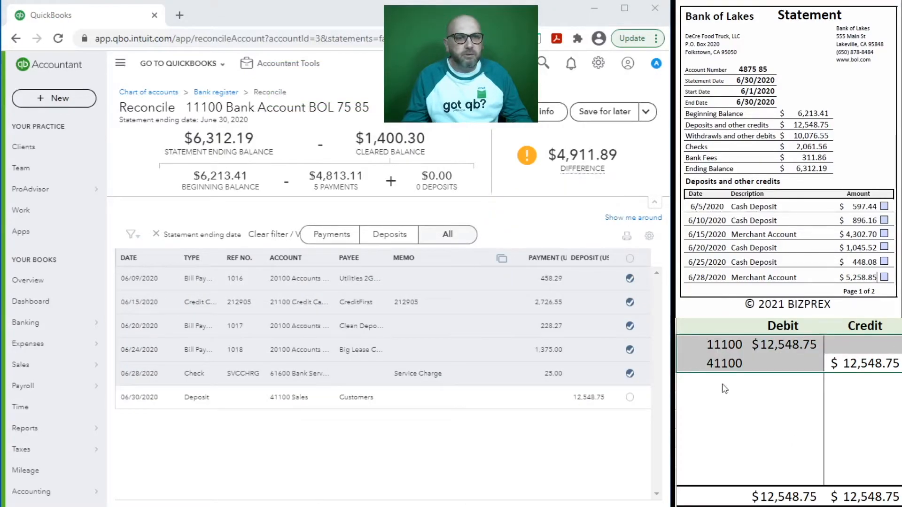
{"action": "key", "text": "Delete"}
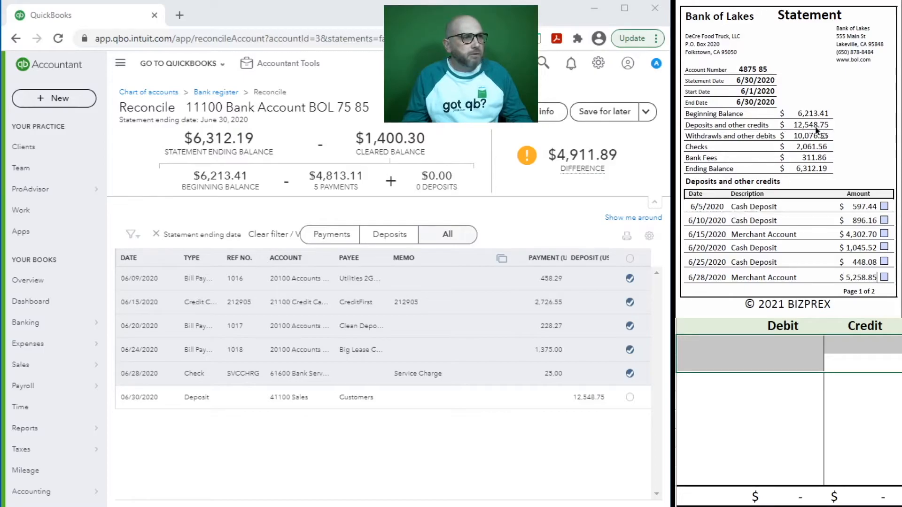
Step: Clear the 12,548.75 deposit in the reconciliation list and check off all six deposits on the bank statement
{"action": "left_click", "coordinate": [629, 397]}
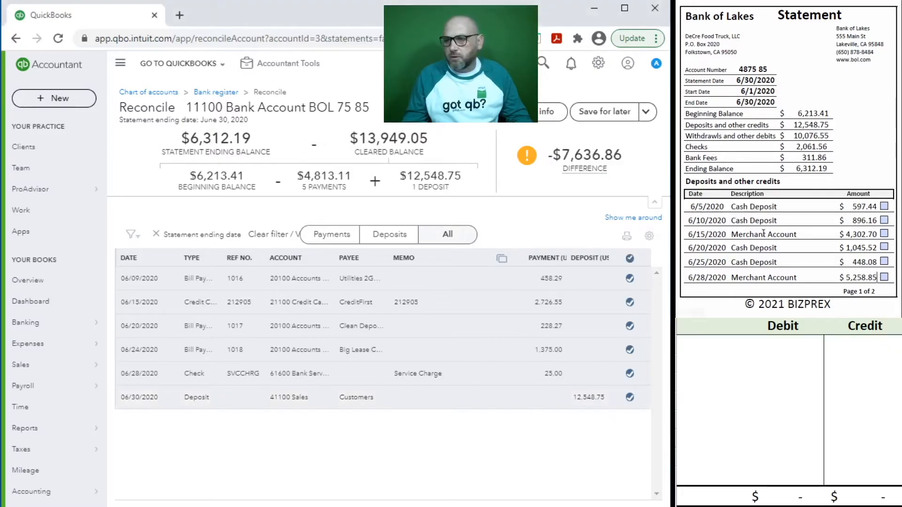
{"action": "left_click", "coordinate": [884, 206]}
{"action": "left_click", "coordinate": [884, 220]}
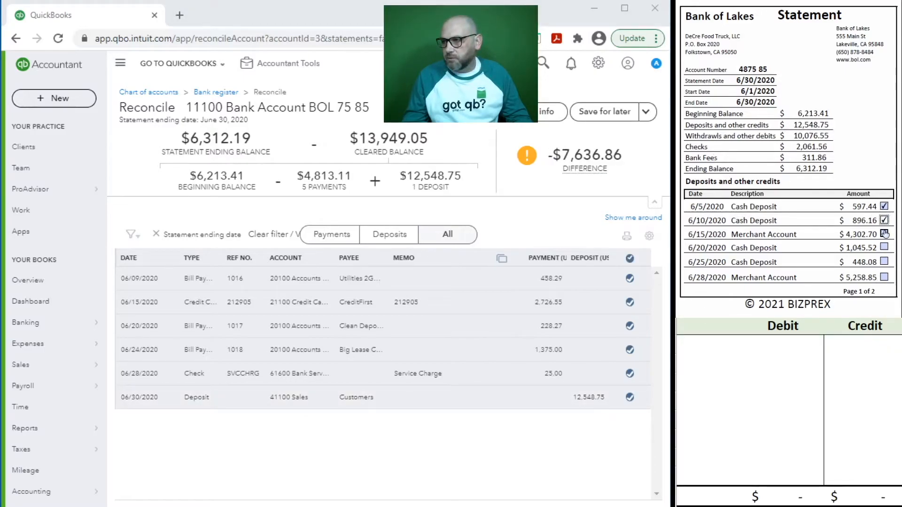
{"action": "left_click", "coordinate": [884, 233]}
{"action": "left_click", "coordinate": [883, 261]}
{"action": "left_click", "coordinate": [884, 247]}
{"action": "left_click", "coordinate": [884, 277]}
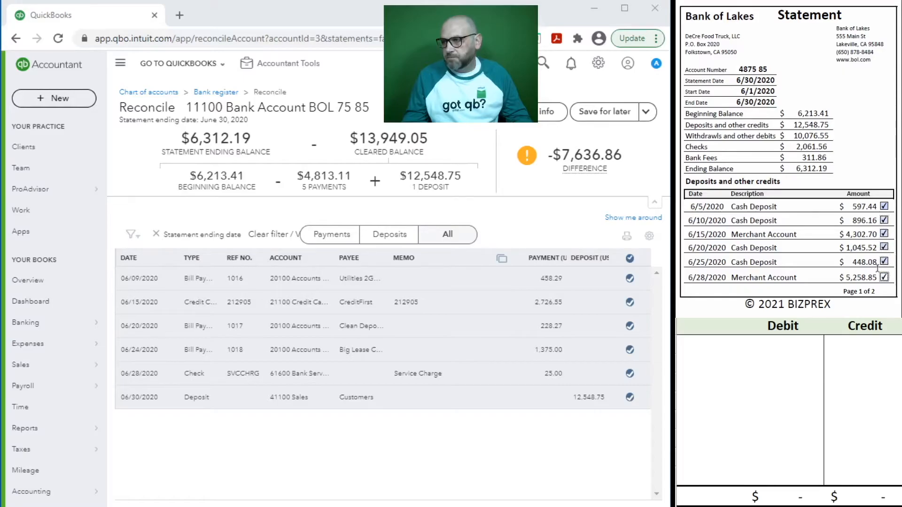
Step: Create a new expense for payee Bank of Lakes and accept its prefilled 61500 Merchant Account Fees details
{"action": "scroll", "coordinate": [808, 196], "scroll_direction": "down", "scroll_amount": 2}
{"action": "scroll", "coordinate": [808, 196], "scroll_direction": "down", "scroll_amount": 5}
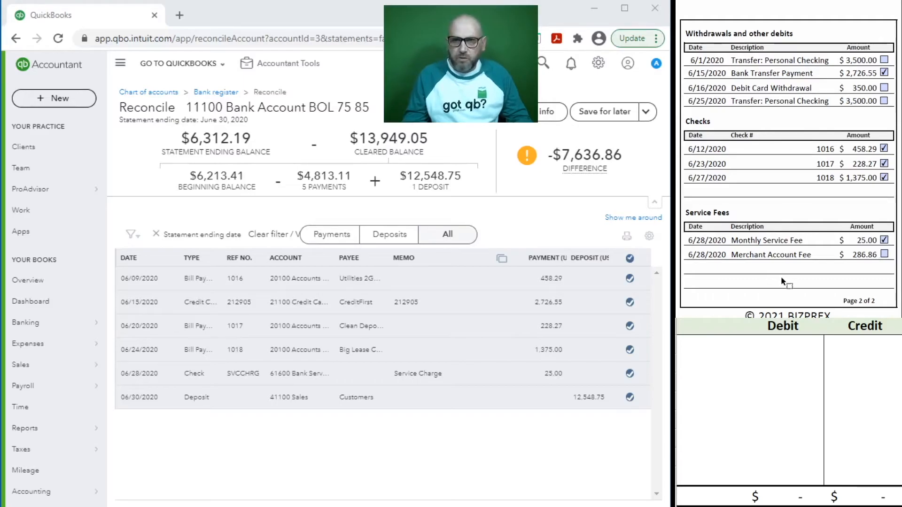
{"action": "left_click", "coordinate": [53, 98]}
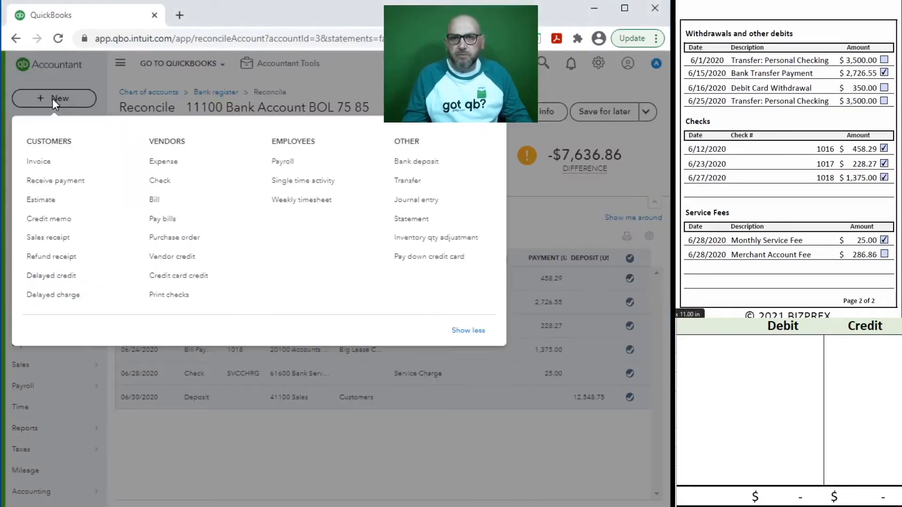
{"action": "left_click", "coordinate": [172, 163]}
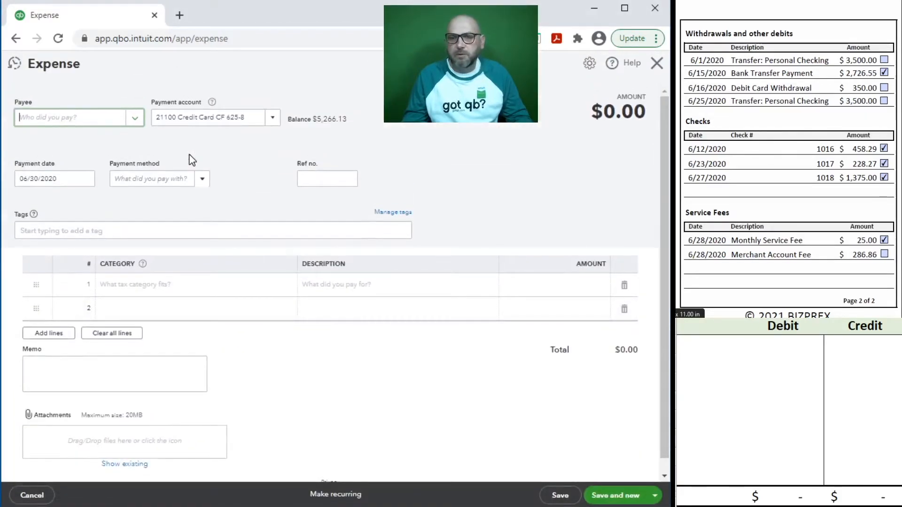
{"action": "left_click", "coordinate": [136, 119]}
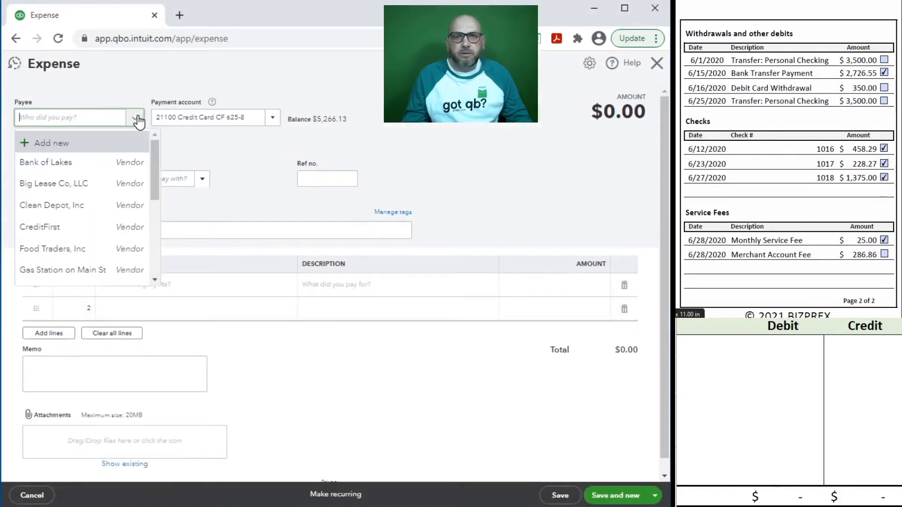
{"action": "left_click", "coordinate": [54, 119]}
{"action": "type", "text": "bank"}
{"action": "left_click", "coordinate": [69, 162]}
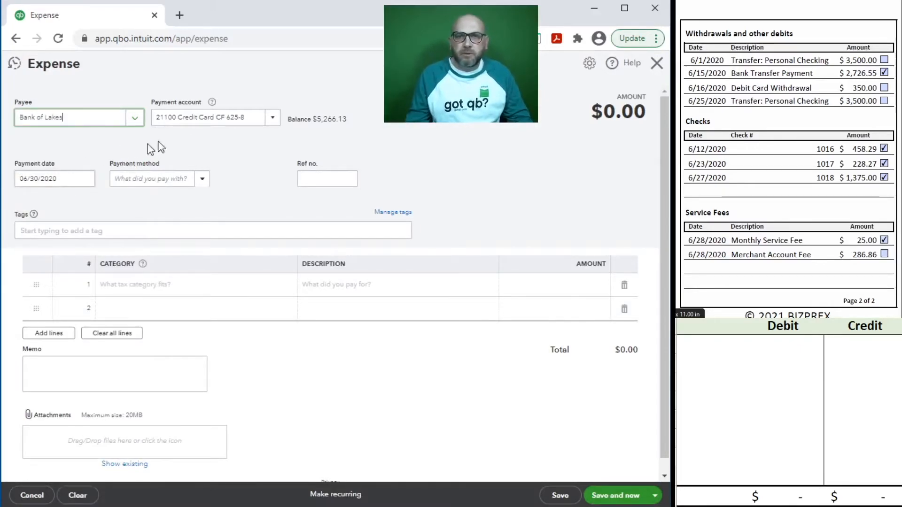
{"action": "left_click", "coordinate": [439, 302]}
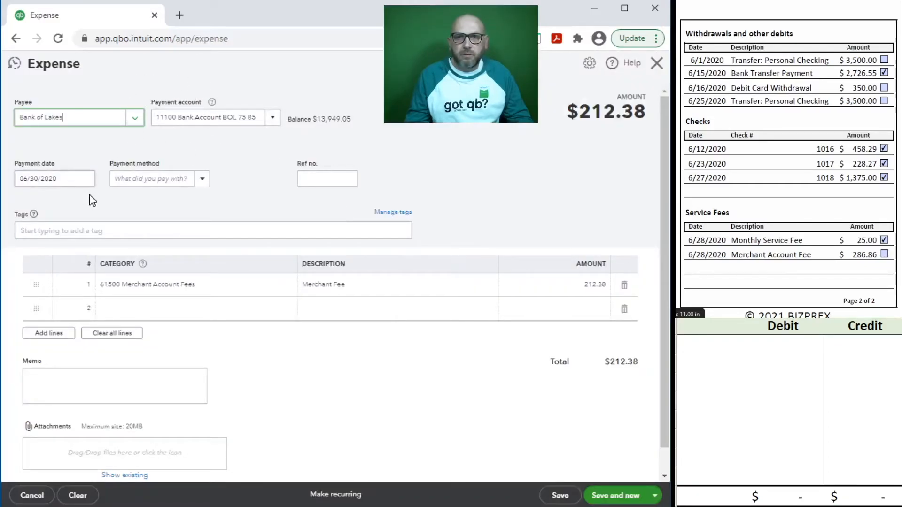
Step: Date the expense 06/28/2020, with Bank Transfer as the payment method and Merch Fee as the reference
{"action": "left_click", "coordinate": [47, 180]}
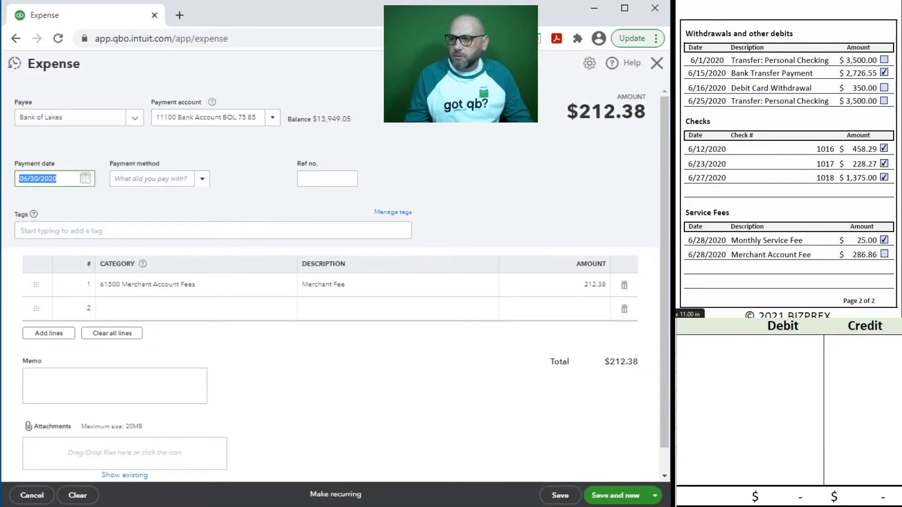
{"action": "type", "text": "6/28/"}
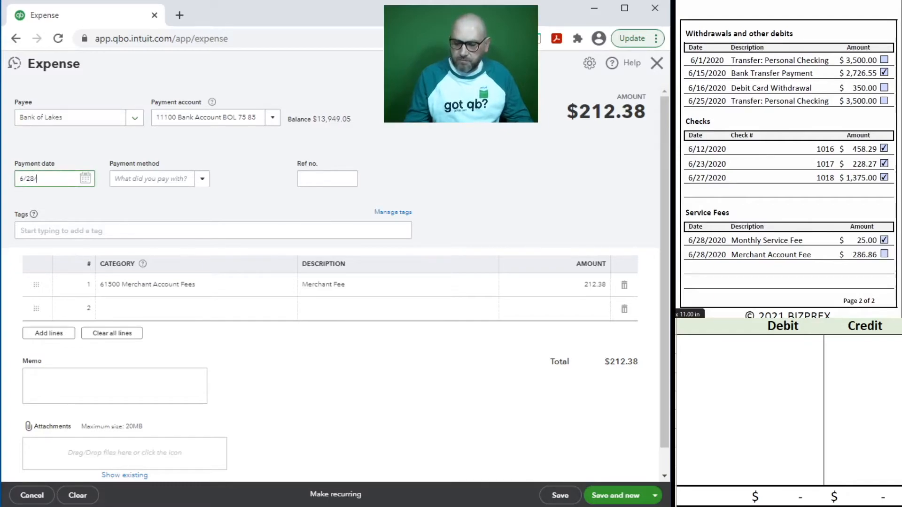
{"action": "type", "text": "2020"}
{"action": "key", "text": "Tab"}
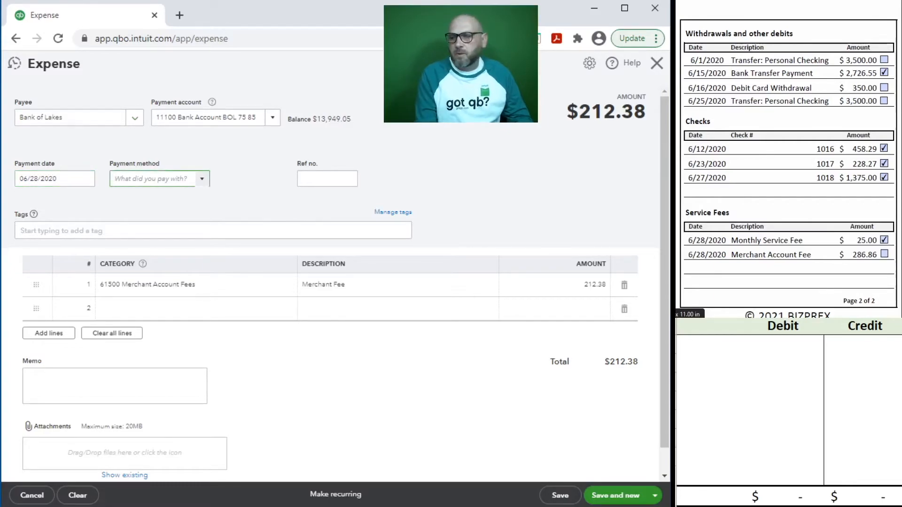
{"action": "left_click", "coordinate": [202, 179]}
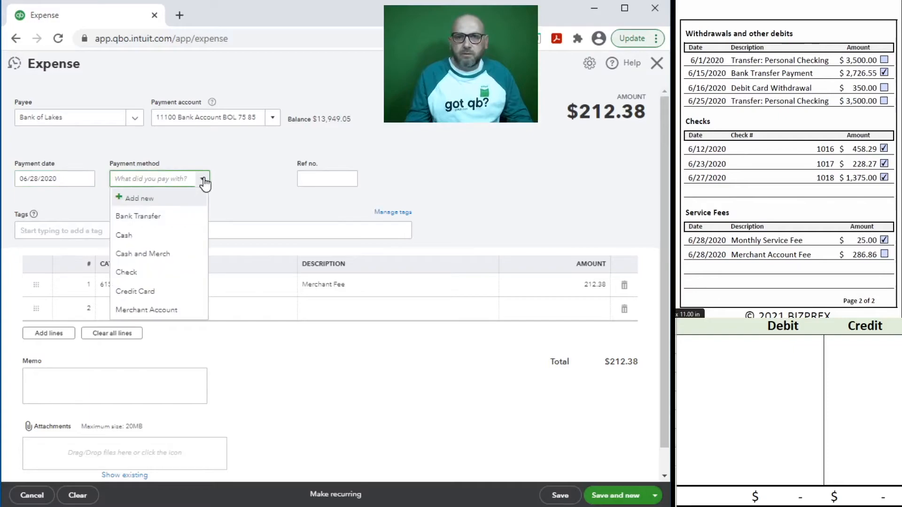
{"action": "left_click", "coordinate": [183, 216]}
{"action": "left_click", "coordinate": [315, 179]}
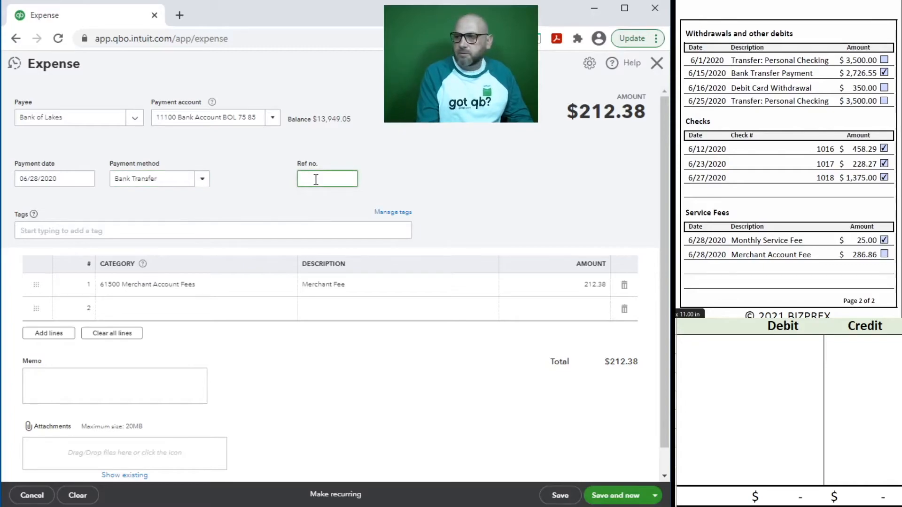
{"action": "type", "text": "Merch Fee"}
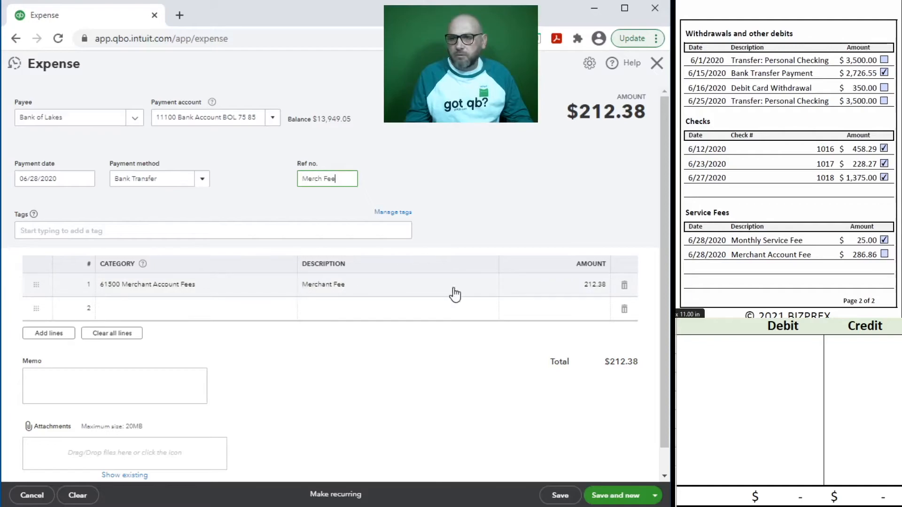
Step: Set the amount of the expense's Merchant Fee line to 286.86
{"action": "left_click", "coordinate": [566, 284]}
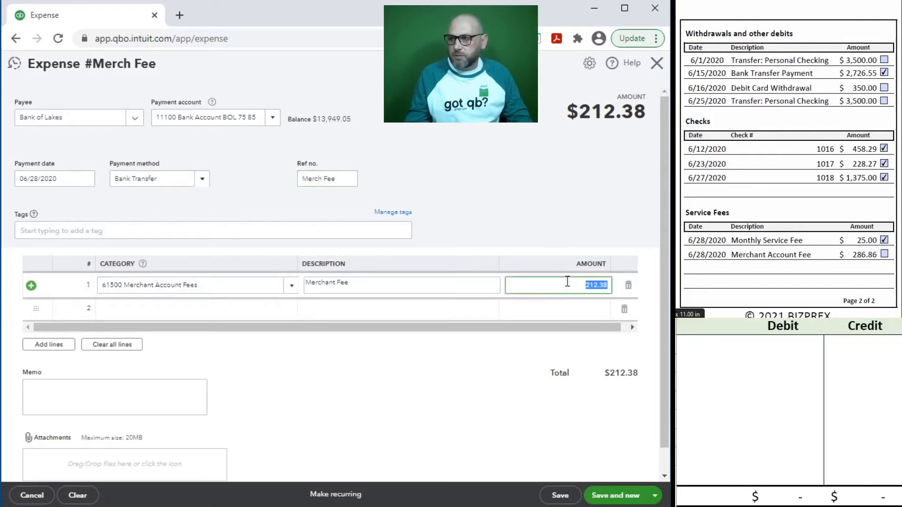
{"action": "type", "text": "286"}
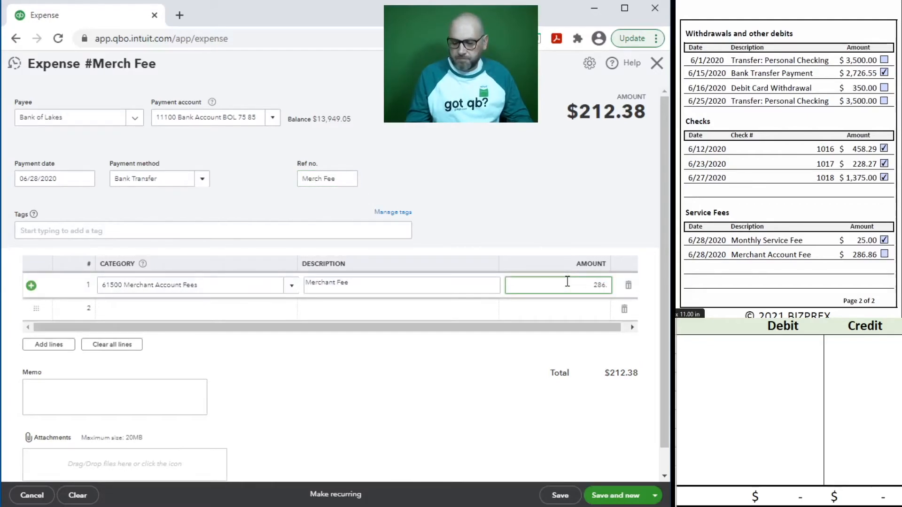
{"action": "type", "text": ".86"}
{"action": "left_click", "coordinate": [334, 361]}
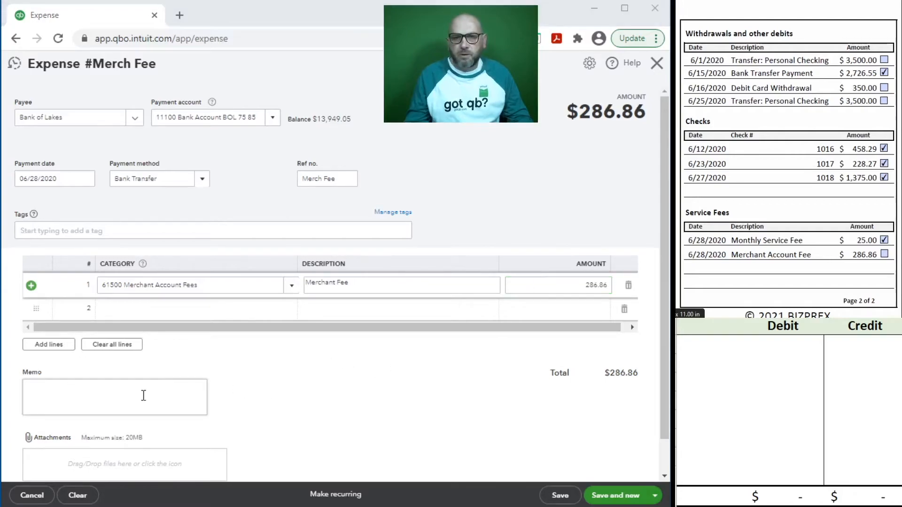
{"action": "left_click", "coordinate": [94, 397]}
Step: Record a 286.86 debit to account 61500 in the worksheet's first row
{"action": "left_click", "coordinate": [699, 349]}
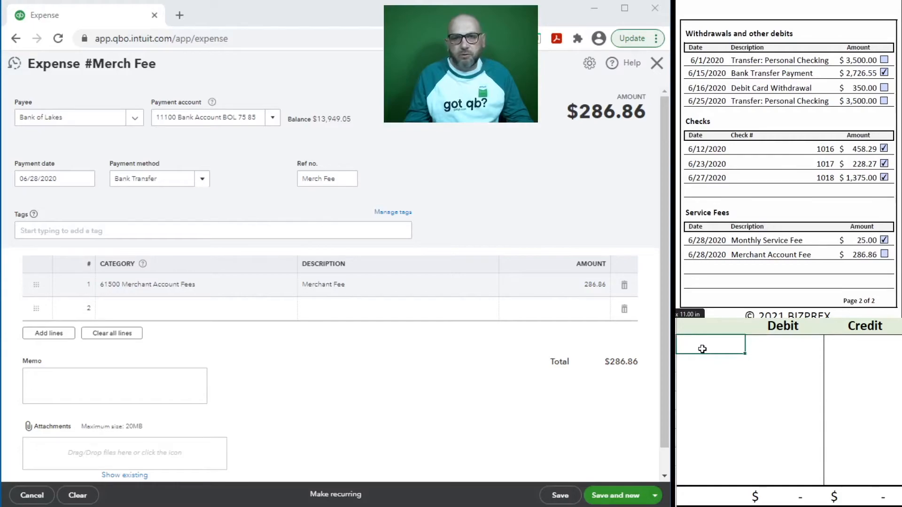
{"action": "type", "text": "61500"}
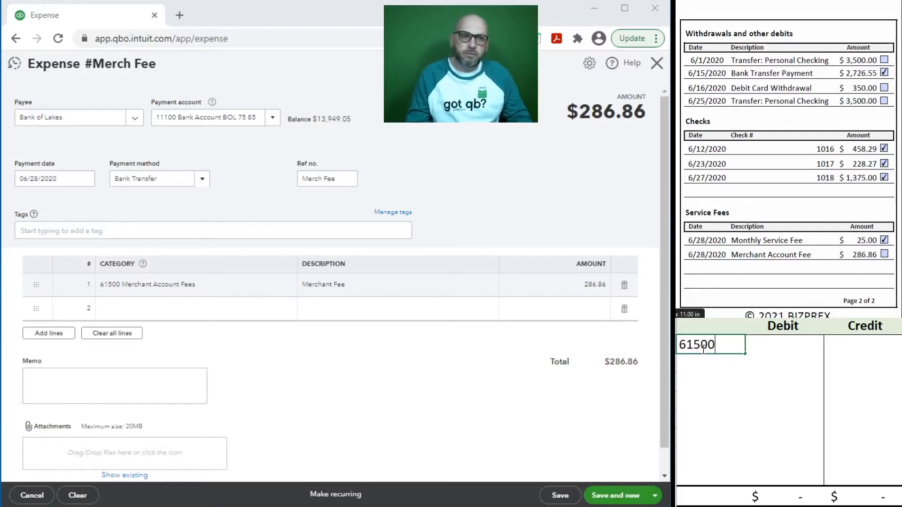
{"action": "key", "text": "Tab"}
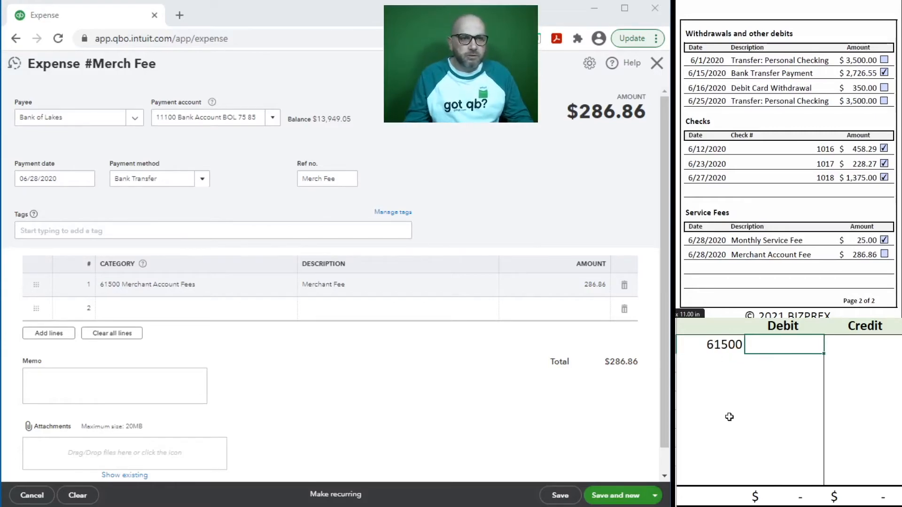
{"action": "type", "text": "28"}
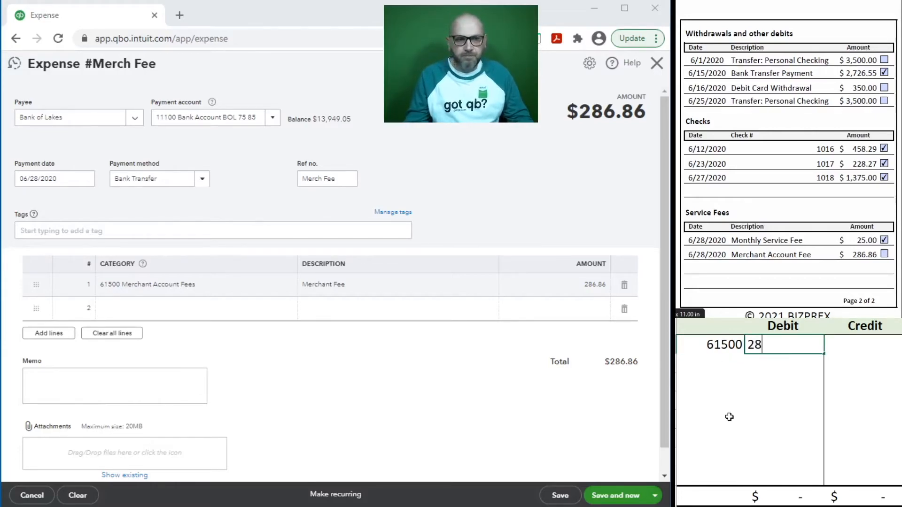
{"action": "type", "text": "6.86"}
{"action": "key", "text": "ctrl+Return"}
{"action": "key", "text": "Return"}
Step: Record the matching 286.86 credit to account 11100 in the worksheet's second row
{"action": "key", "text": "Left"}
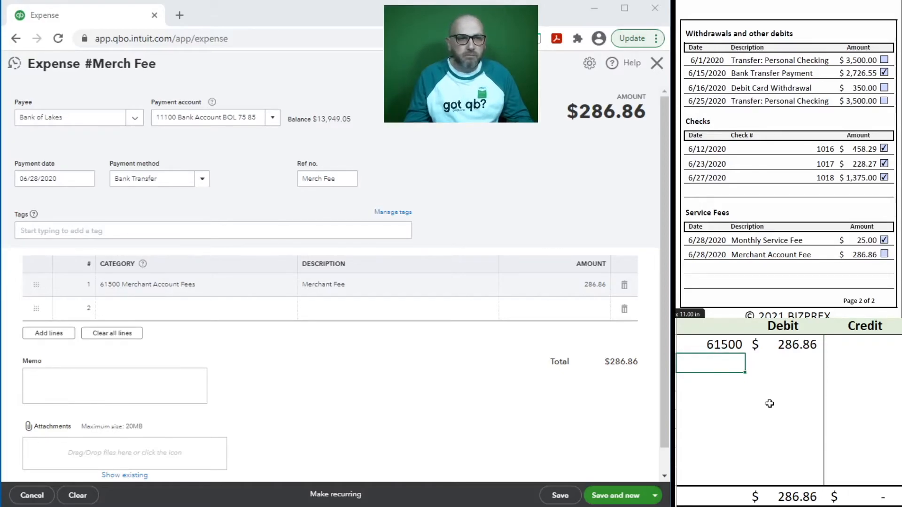
{"action": "left_click", "coordinate": [851, 367]}
{"action": "type", "text": "286.86"}
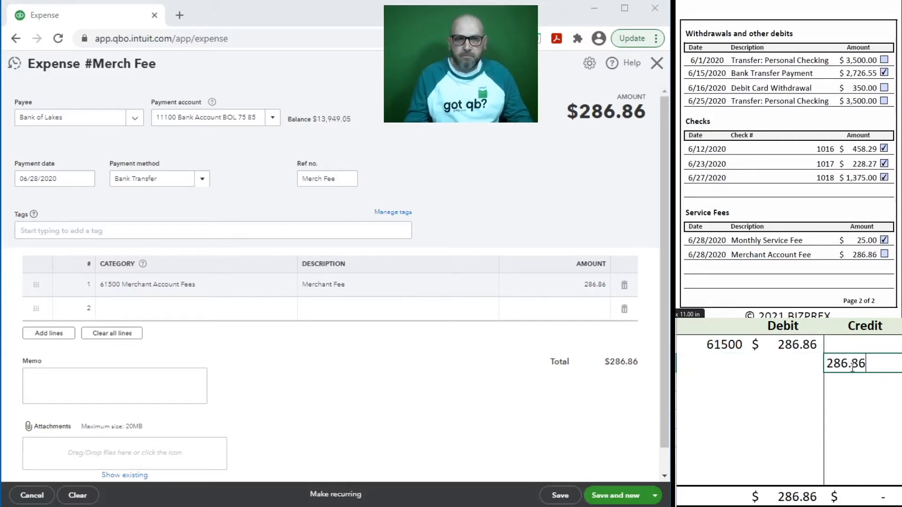
{"action": "key", "text": "Return"}
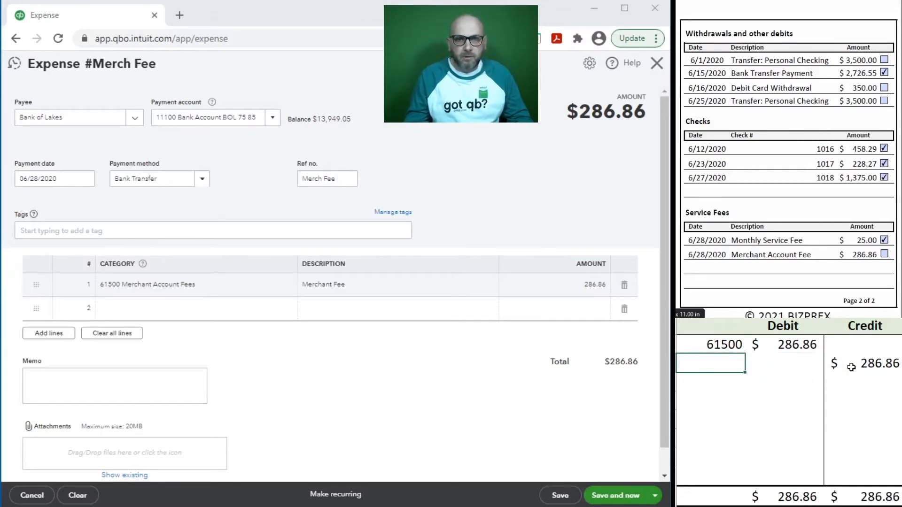
{"action": "type", "text": "11100"}
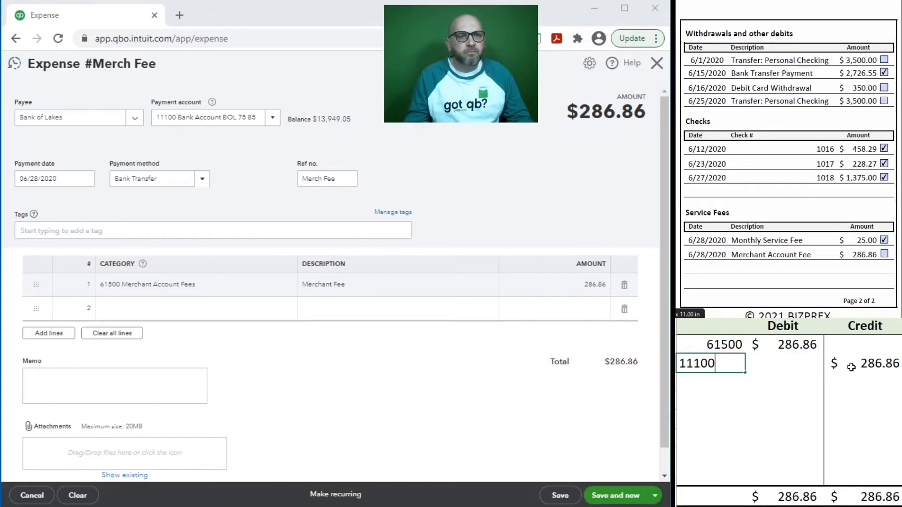
{"action": "key", "text": "Return"}
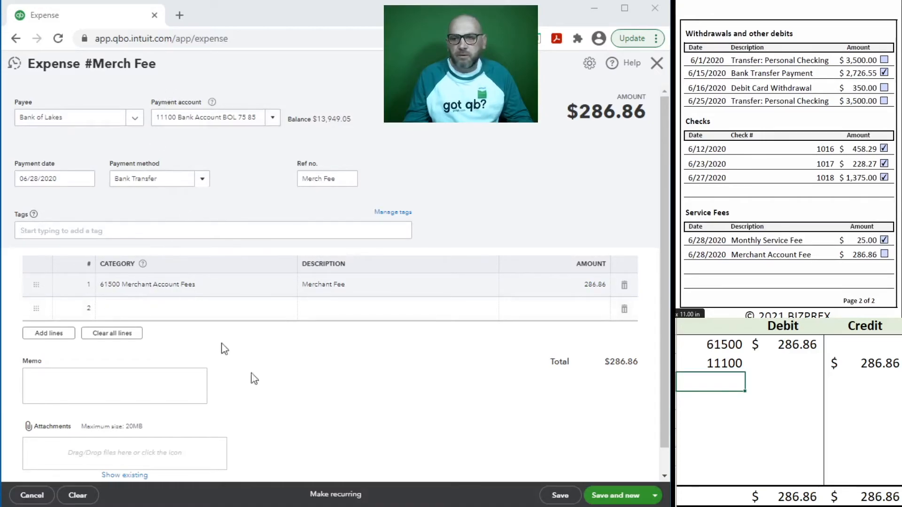
Step: Save the merchant fee expense, mark it cleared in the reconciliation, and check off the Merchant Account Fee on the statement
{"action": "left_click", "coordinate": [561, 497]}
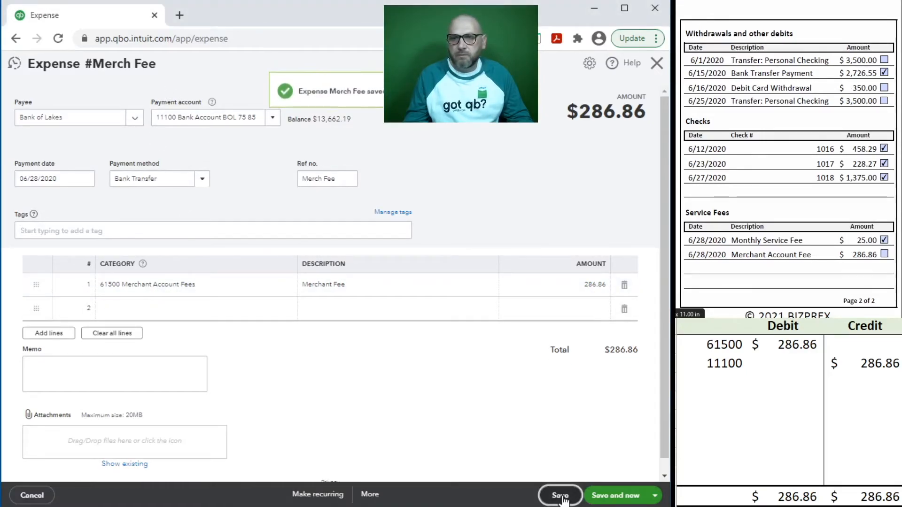
{"action": "left_click", "coordinate": [657, 66]}
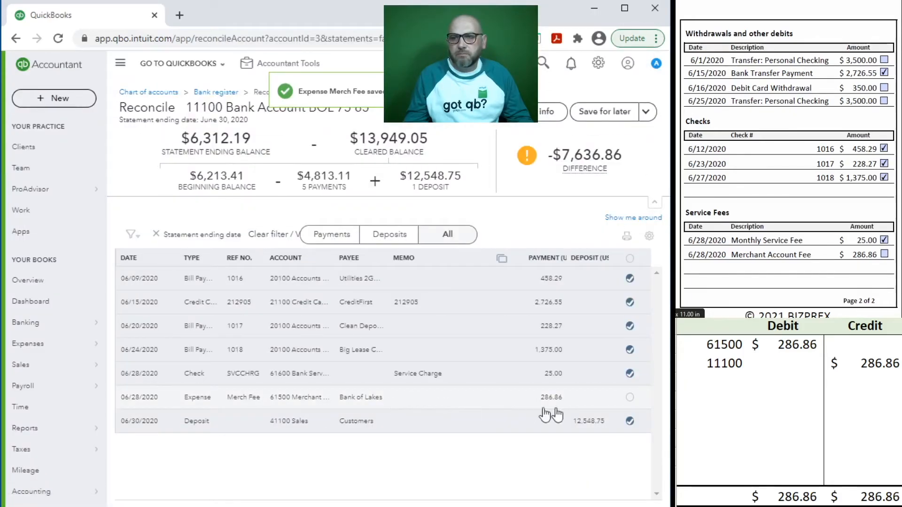
{"action": "left_click", "coordinate": [630, 397]}
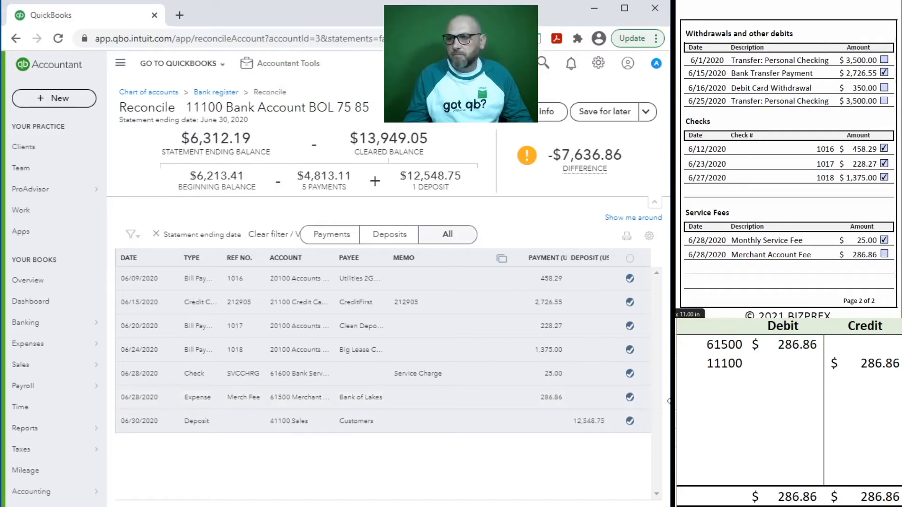
{"action": "left_click", "coordinate": [884, 254]}
Step: Clear the merchant fee entries from the debit and credit worksheet
{"action": "left_click", "coordinate": [861, 368]}
{"action": "left_click_drag", "start_coordinate": [866, 364], "coordinate": [719, 346]}
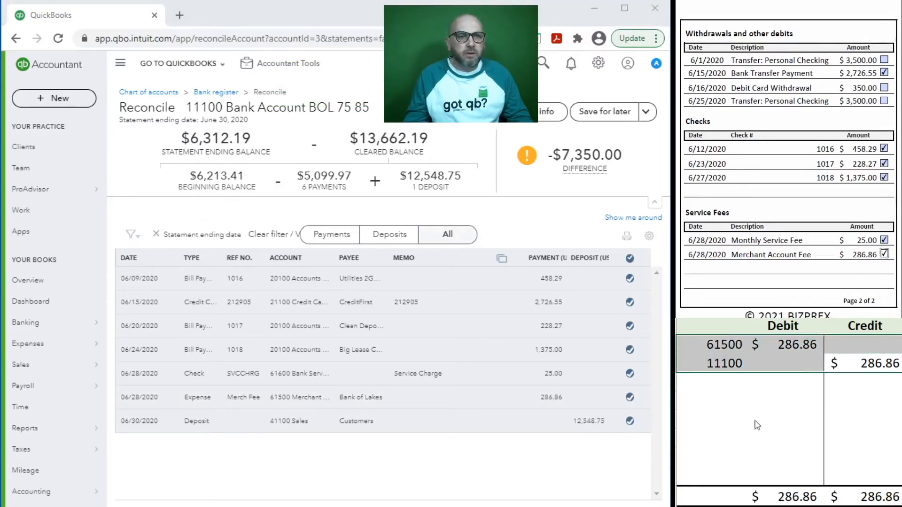
{"action": "key", "text": "Delete"}
{"action": "left_click", "coordinate": [784, 438]}
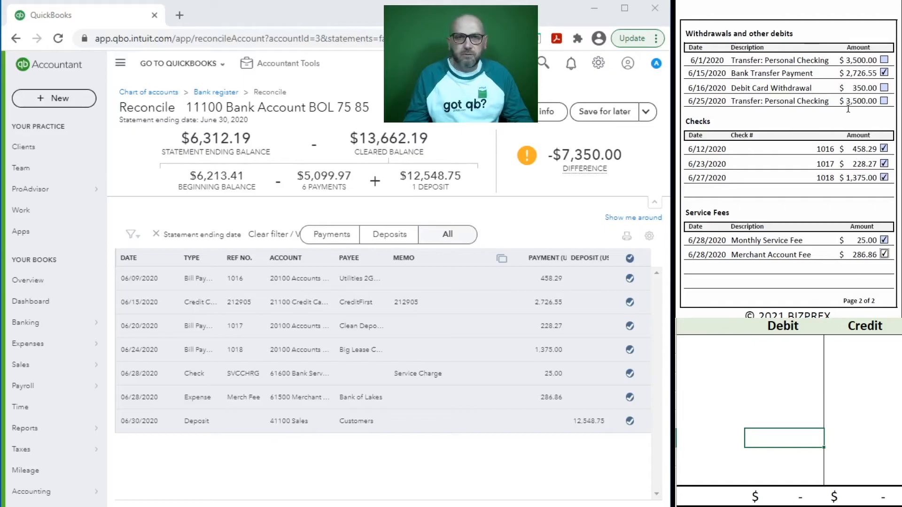
Step: Create a new transfer from the 11100 bank account to 30700 Members Draw
{"action": "left_click", "coordinate": [67, 99]}
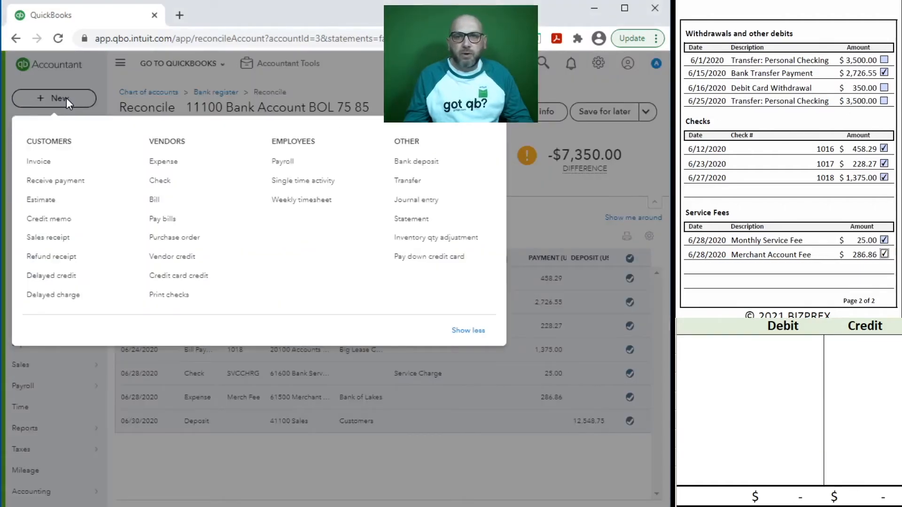
{"action": "left_click", "coordinate": [418, 181]}
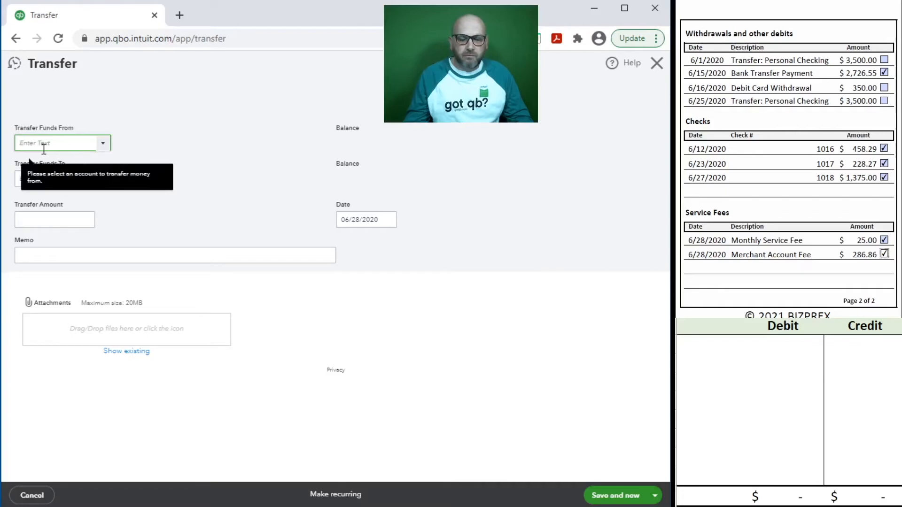
{"action": "type", "text": "bank"}
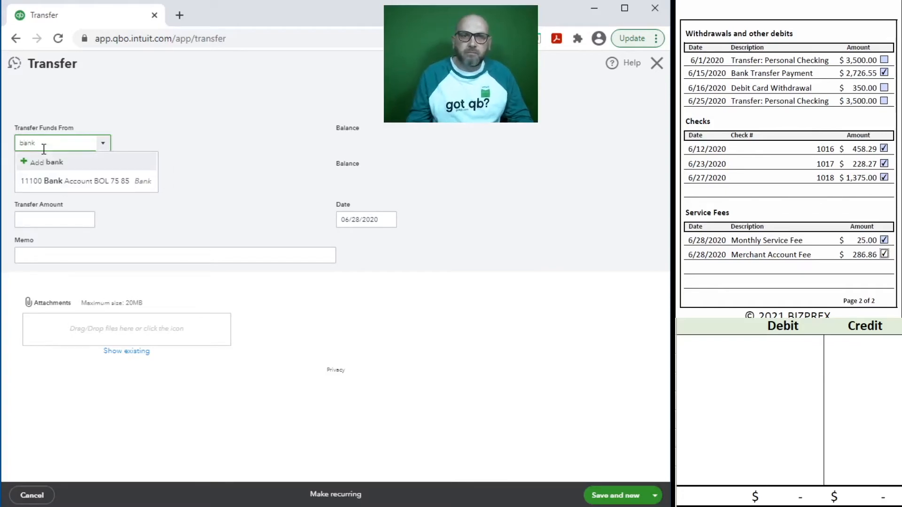
{"action": "left_click", "coordinate": [101, 179]}
{"action": "left_click", "coordinate": [64, 178]}
{"action": "type", "text": "dr"}
{"action": "left_click", "coordinate": [79, 218]}
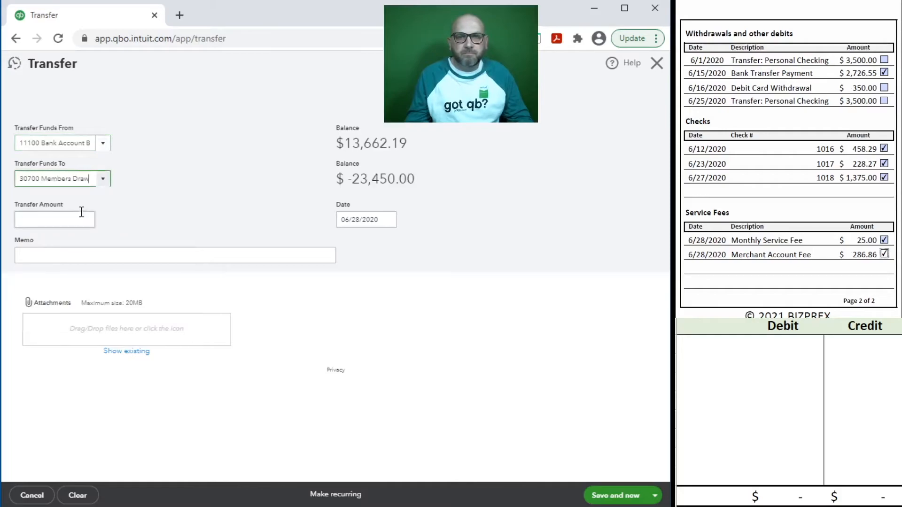
Step: Set the transfer amount to 7,350.00
{"action": "left_click", "coordinate": [66, 222]}
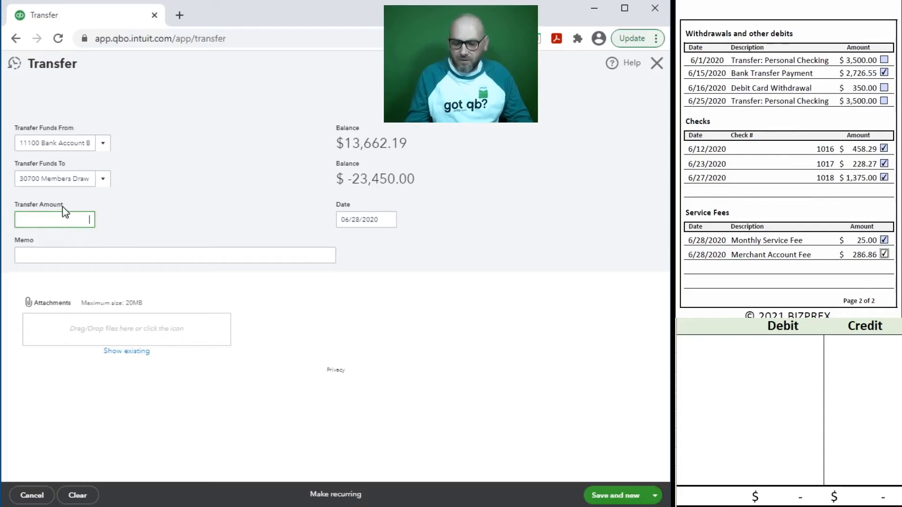
{"action": "type", "text": "7350"}
{"action": "key", "text": "Tab"}
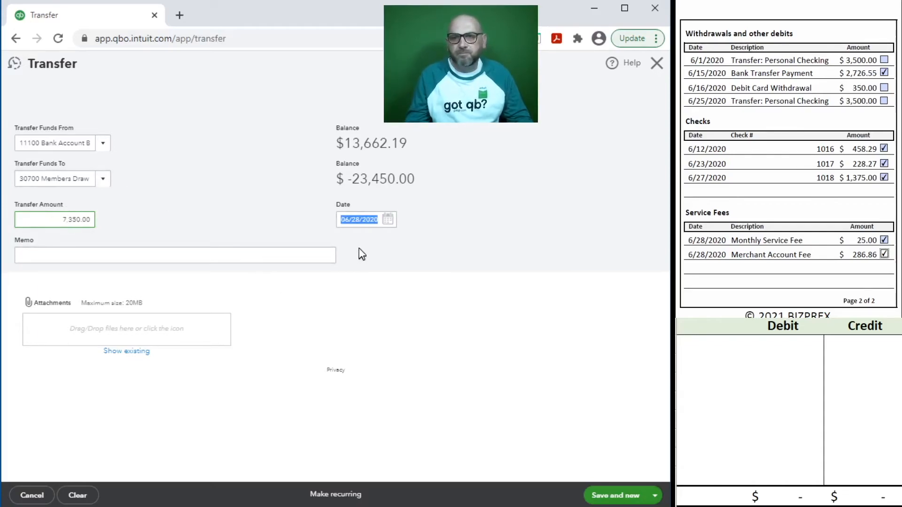
Step: Date the transfer 6/30/2020 and enter the memo June Draw
{"action": "type", "text": "6/30/2020"}
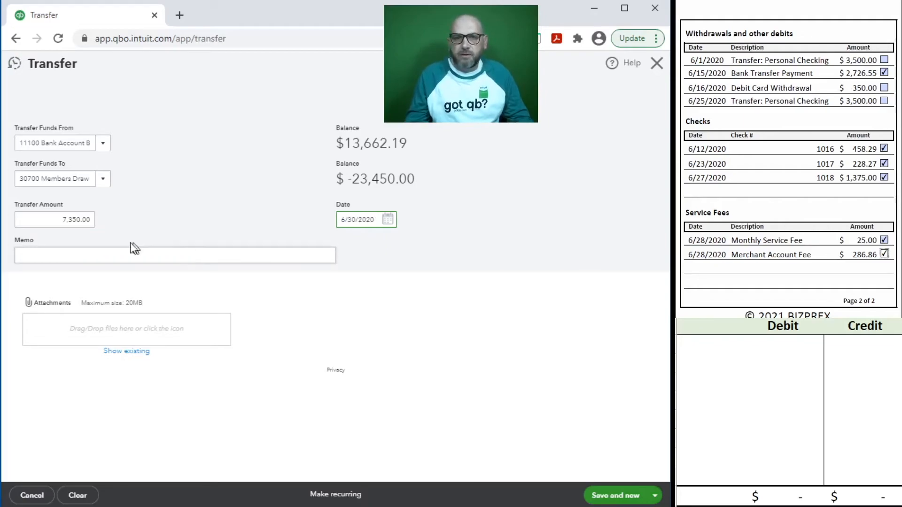
{"action": "left_click", "coordinate": [108, 254]}
{"action": "type", "text": "June Draw"}
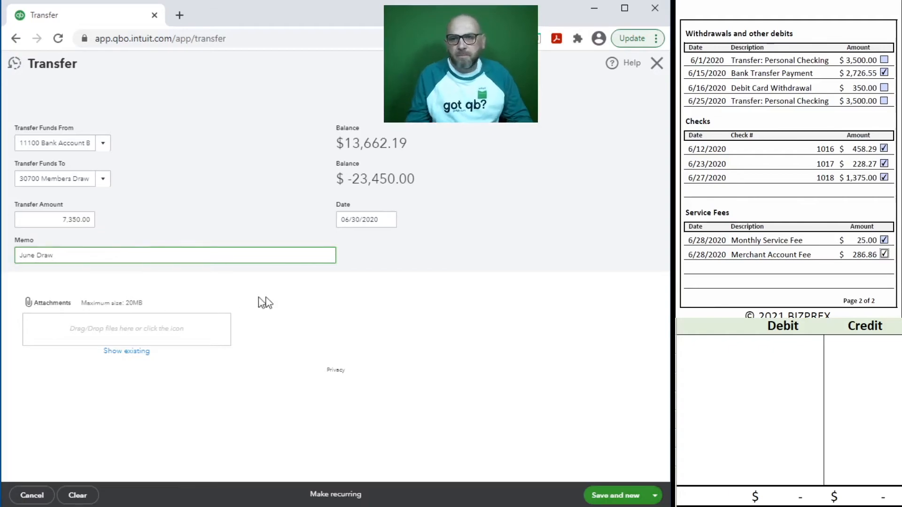
Step: Record account 11100 with a 7,350.00 credit on the first row of the debit and credit worksheet
{"action": "left_click", "coordinate": [728, 359]}
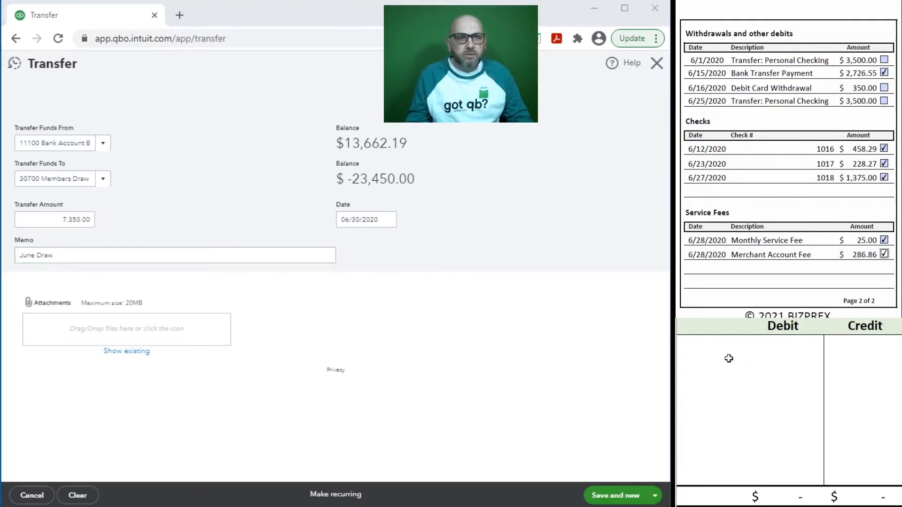
{"action": "left_click", "coordinate": [709, 347]}
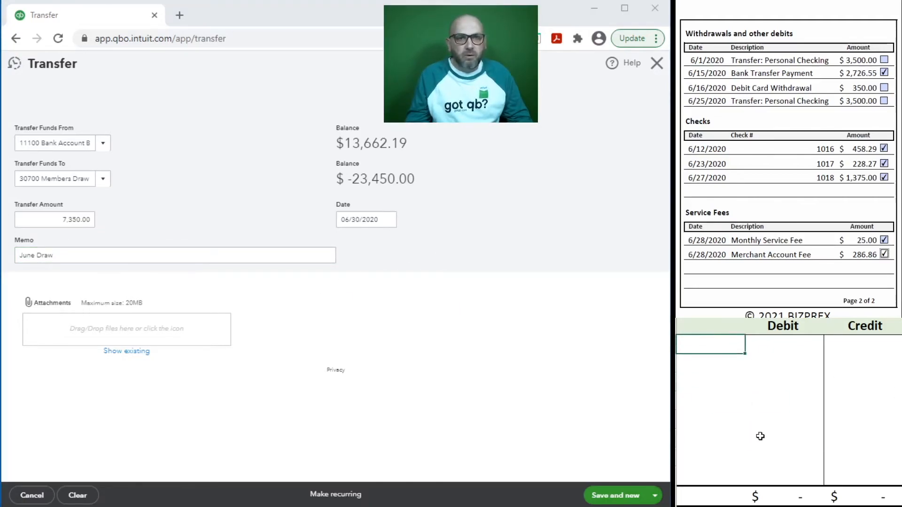
{"action": "type", "text": "11"}
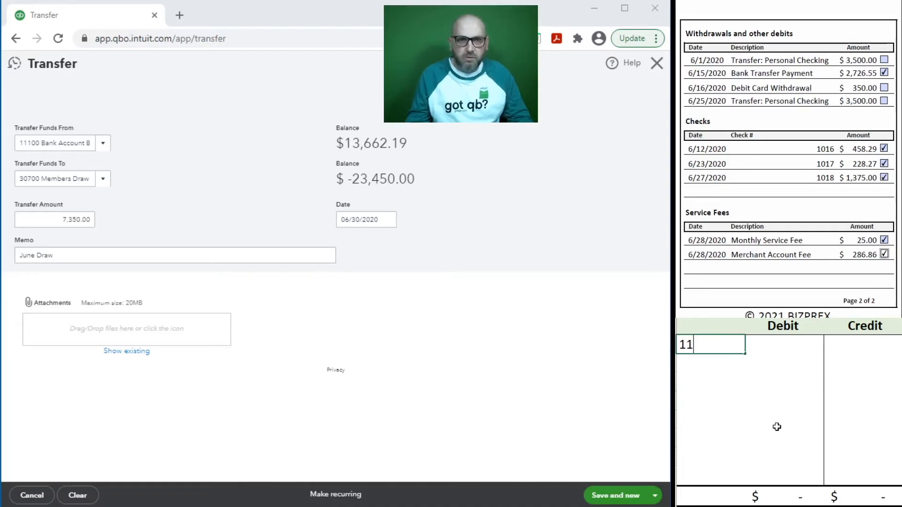
{"action": "type", "text": "100"}
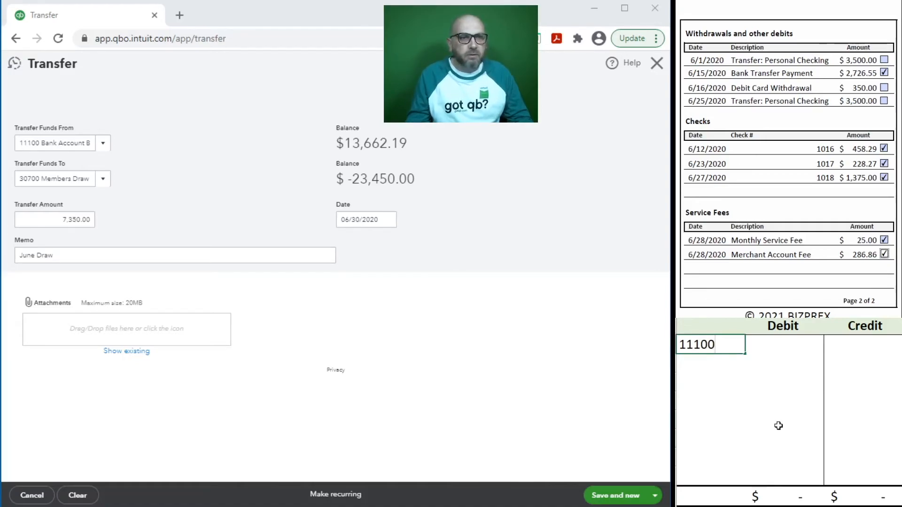
{"action": "key", "text": "Tab"}
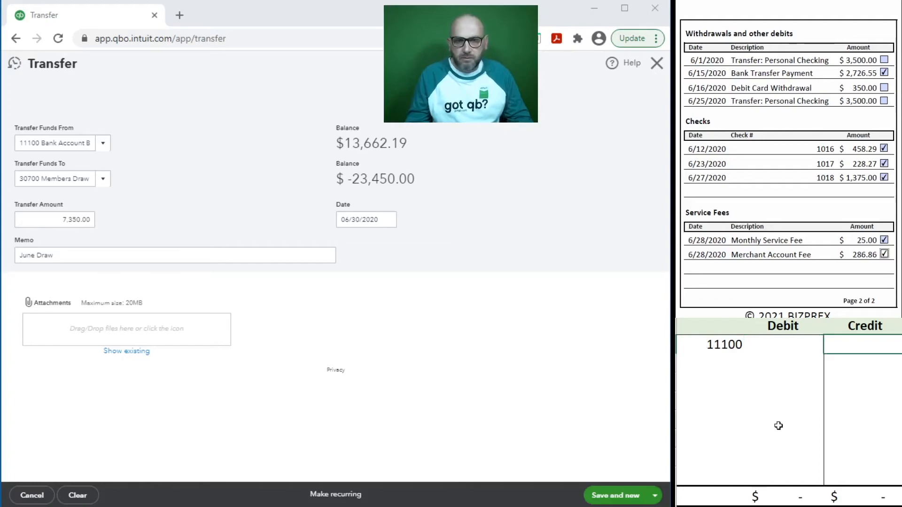
{"action": "type", "text": "7350"}
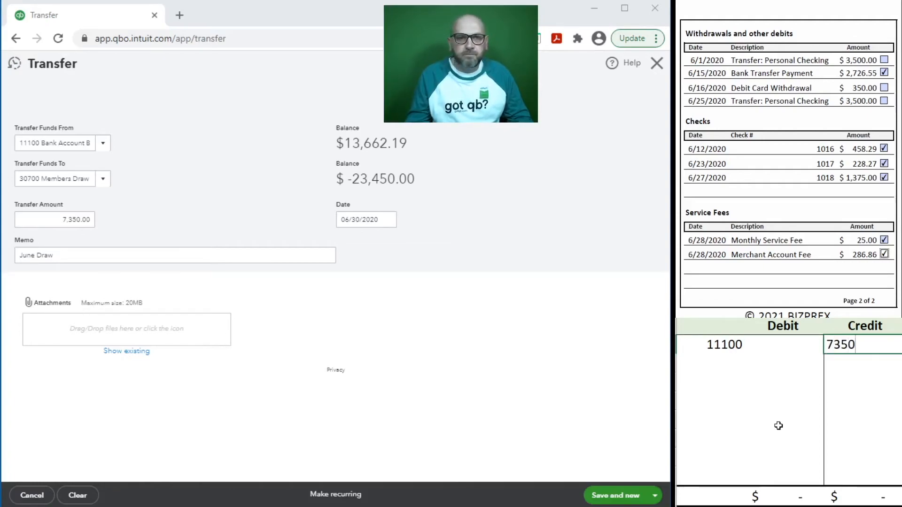
{"action": "key", "text": "Return"}
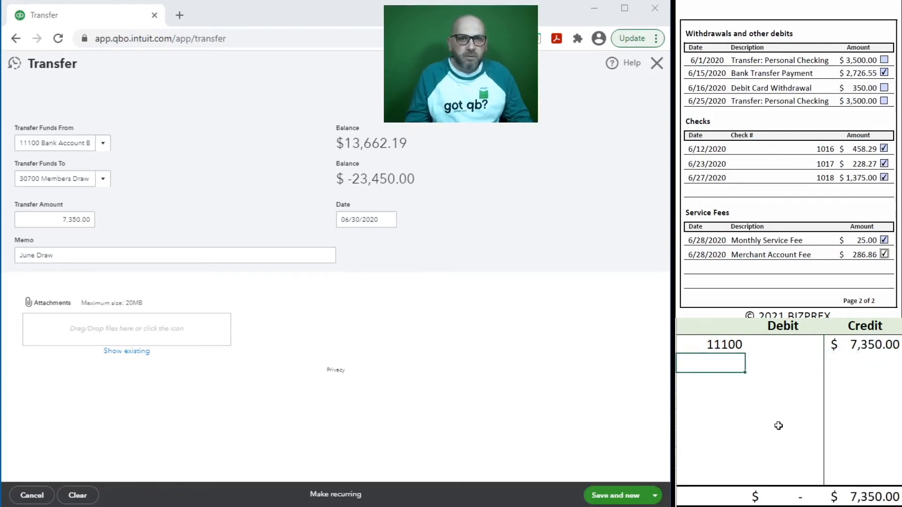
Step: Add account 30700 with a 7,350.00 debit on the second row of the worksheet
{"action": "type", "text": "3070"}
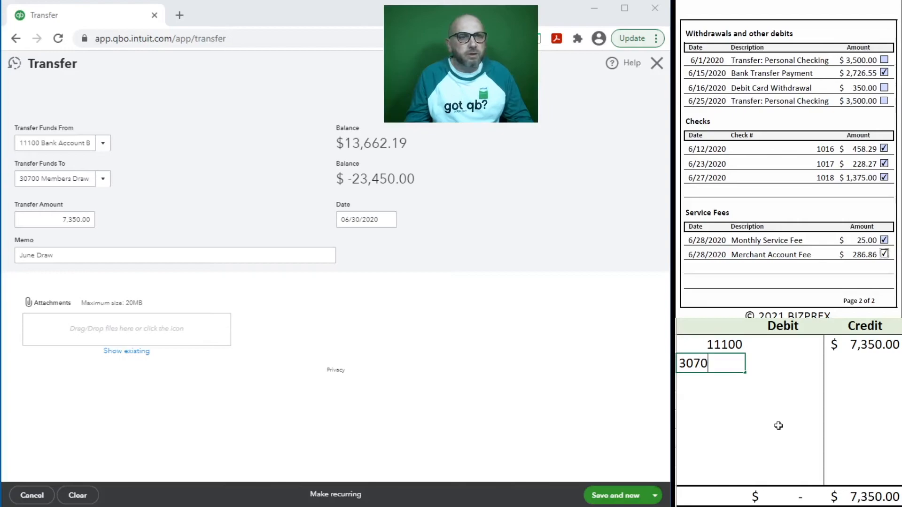
{"action": "key", "text": "Tab"}
{"action": "type", "text": "73500"}
{"action": "key", "text": "BackSpace"}
{"action": "key", "text": "Return"}
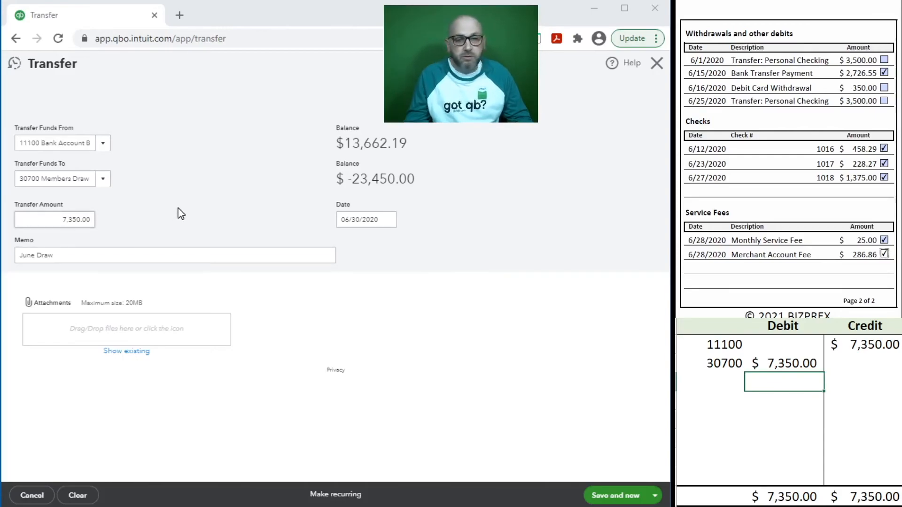
Step: Save the June Draw transfer and close the transfer form to return to the reconciliation
{"action": "left_click", "coordinate": [605, 499]}
{"action": "left_click", "coordinate": [604, 499]}
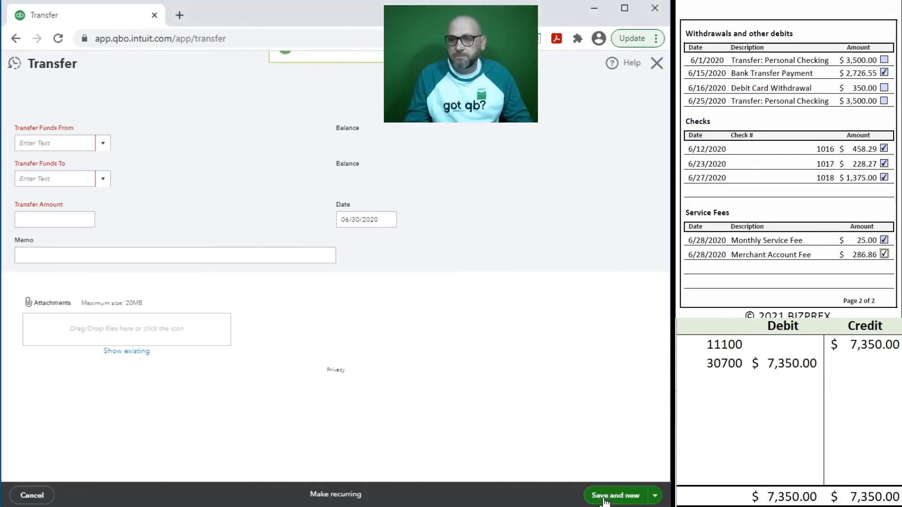
{"action": "left_click", "coordinate": [656, 66]}
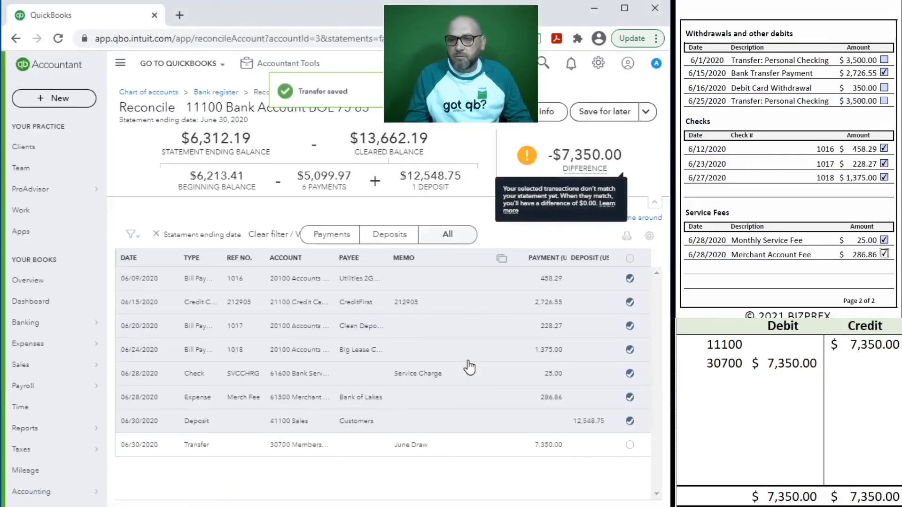
Step: Mark the June Draw transfer cleared and check off the two personal checking transfers and the debit card withdrawal on the statement
{"action": "left_click", "coordinate": [629, 445]}
{"action": "left_click", "coordinate": [884, 100]}
{"action": "left_click", "coordinate": [884, 87]}
{"action": "left_click", "coordinate": [884, 59]}
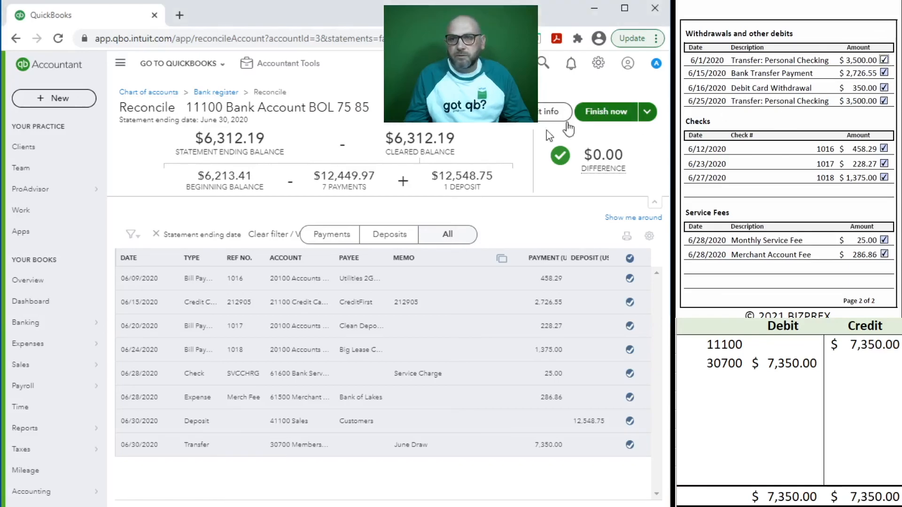
Step: Finish the bank account reconciliation and clear the transfer entries from the debit and credit worksheet
{"action": "left_click_drag", "start_coordinate": [859, 361], "coordinate": [732, 352]}
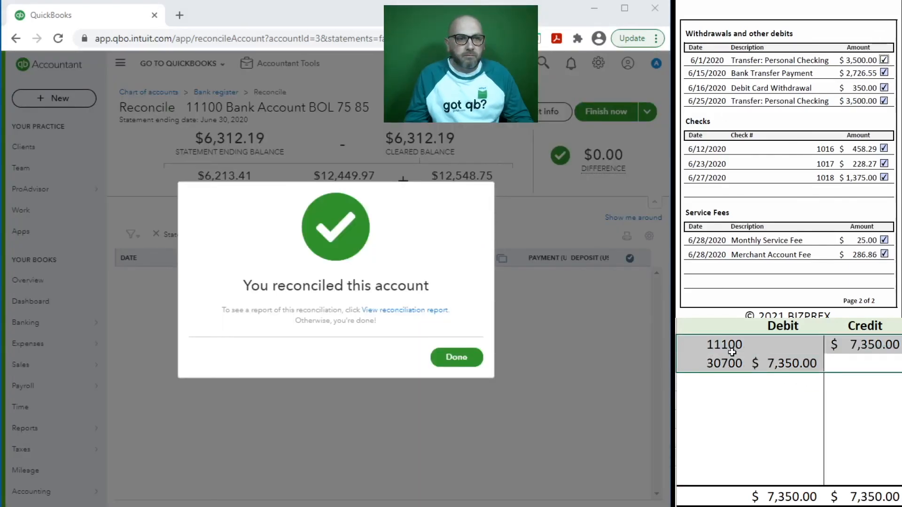
{"action": "key", "text": "Delete"}
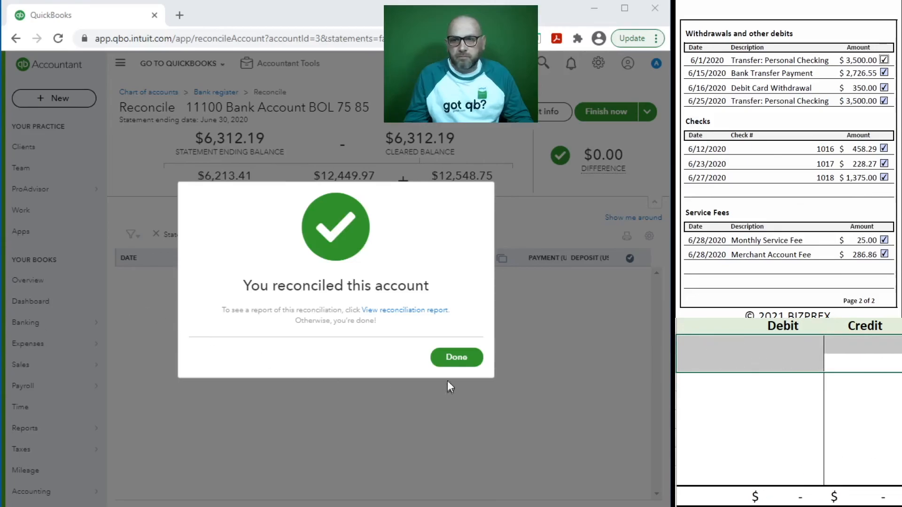
Step: Open the reconciliation report and compare its summary, cleared payments and deposits with the bank statement
{"action": "left_click", "coordinate": [395, 311]}
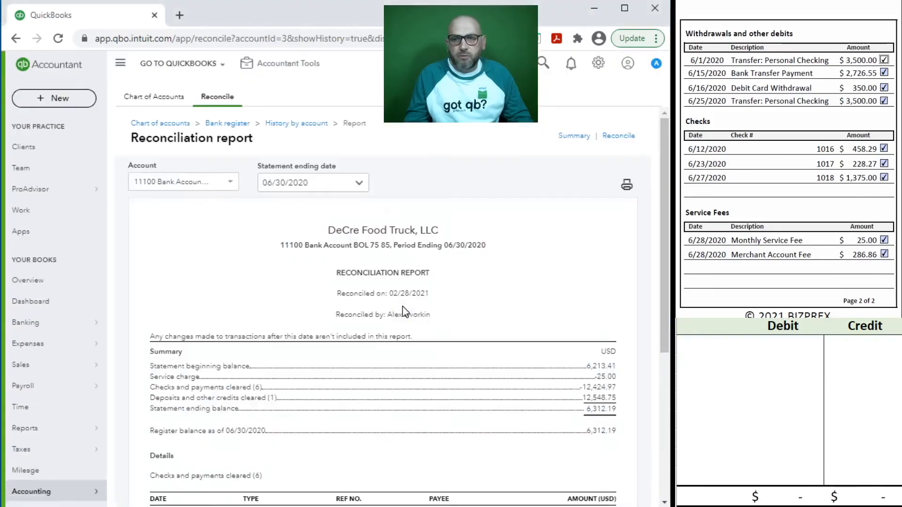
{"action": "scroll", "coordinate": [839, 84], "scroll_direction": "up", "scroll_amount": 10}
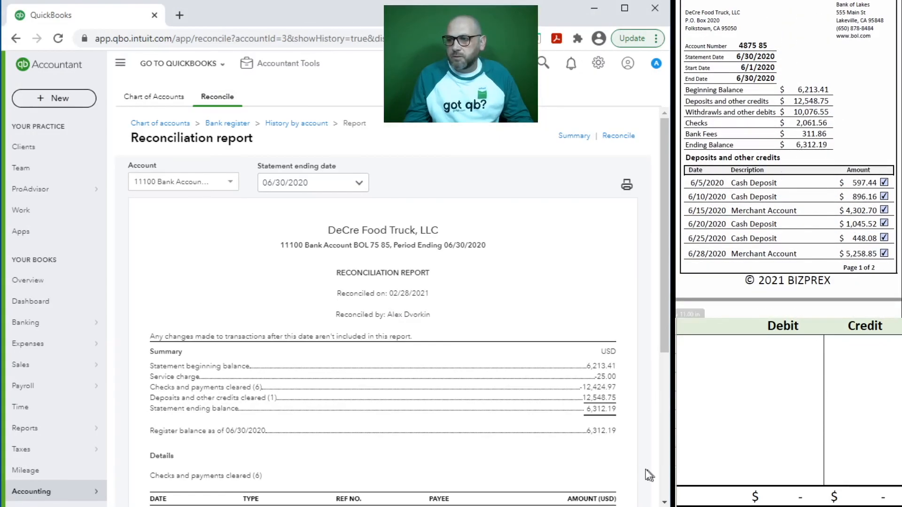
{"action": "scroll", "coordinate": [574, 439], "scroll_direction": "down", "scroll_amount": 2}
{"action": "scroll", "coordinate": [574, 444], "scroll_direction": "down", "scroll_amount": 3}
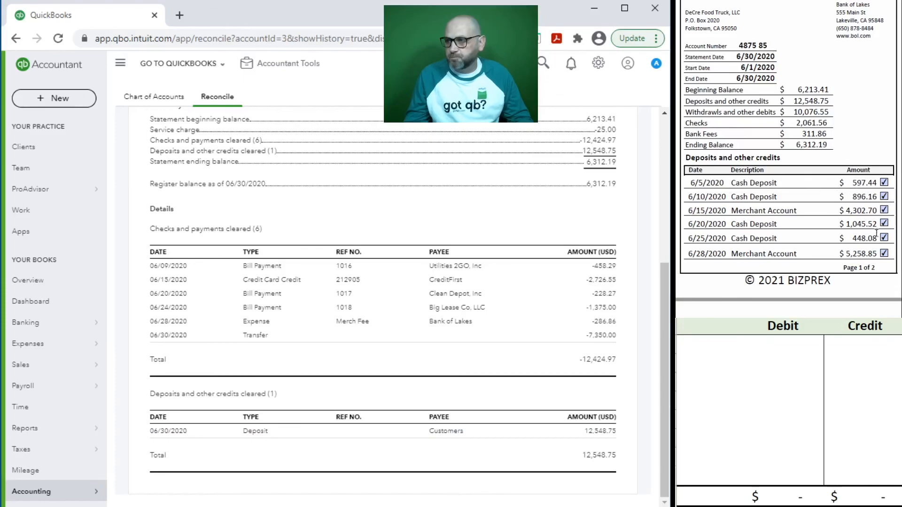
{"action": "scroll", "coordinate": [869, 217], "scroll_direction": "down", "scroll_amount": 5}
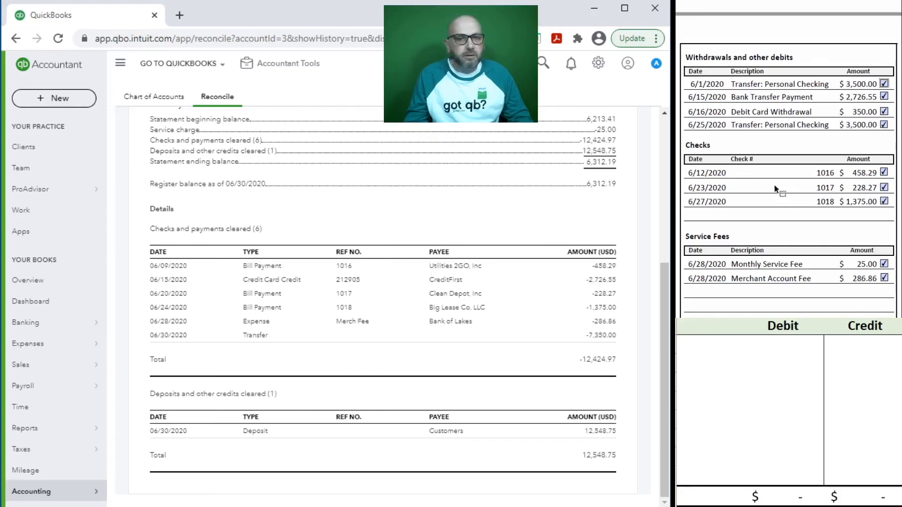
{"action": "scroll", "coordinate": [507, 284], "scroll_direction": "up", "scroll_amount": 5}
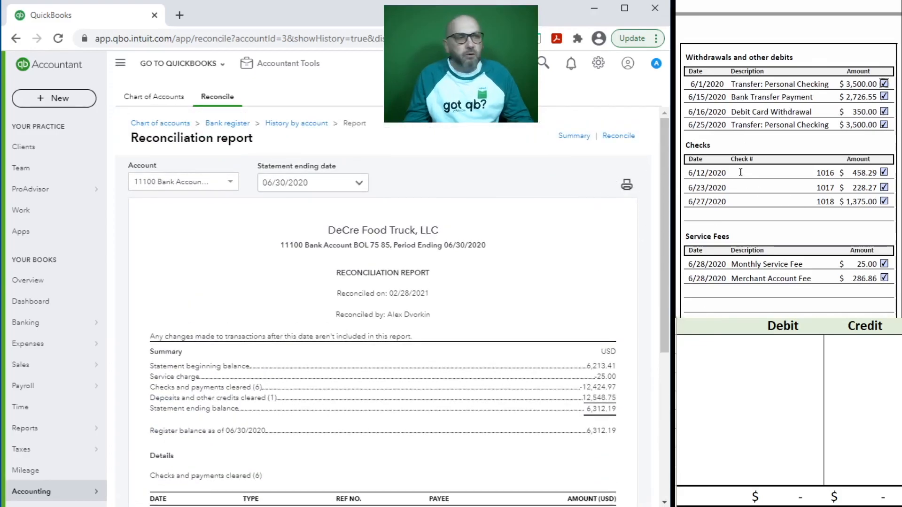
{"action": "scroll", "coordinate": [762, 168], "scroll_direction": "down", "scroll_amount": 10}
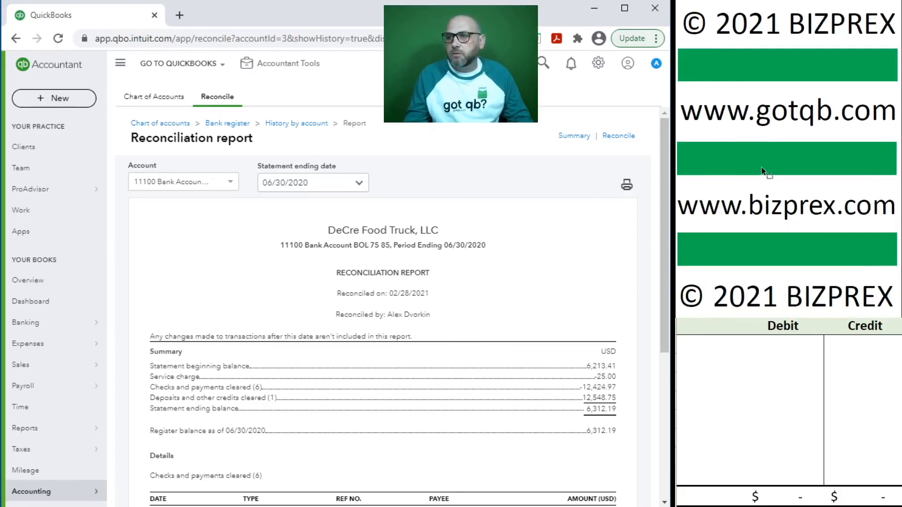